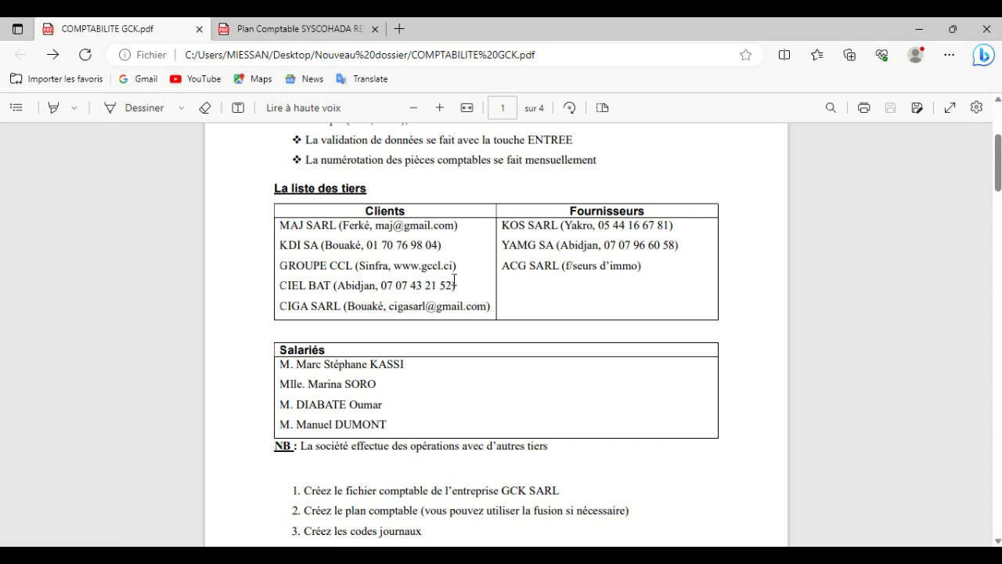
Highlight the CIEL BAT client line in the exercise PDF, then open Plan tiers in Sage
left_click_drag(462, 289, 522, 292)
left_click(523, 292)
left_click(619, 556)
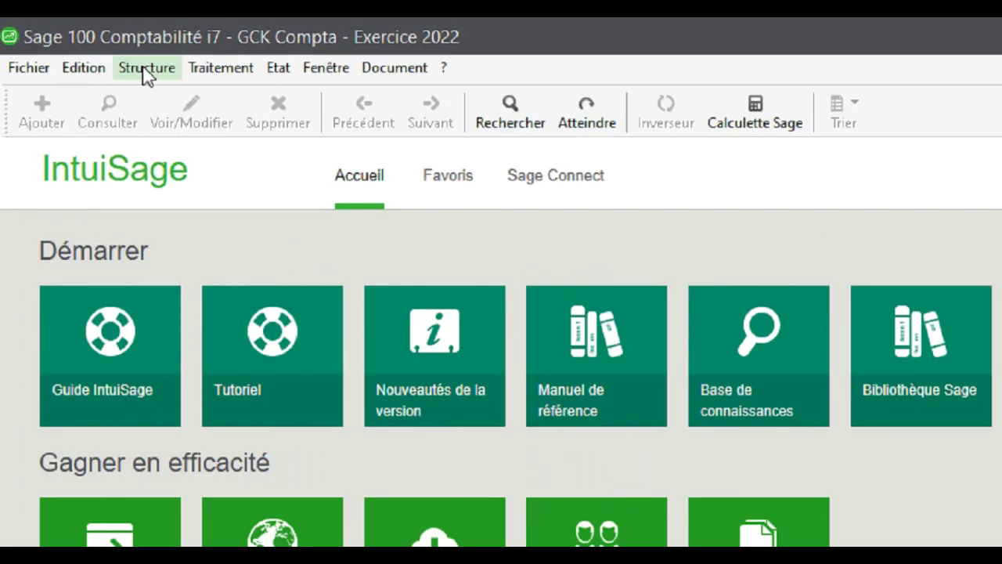
left_click(91, 49)
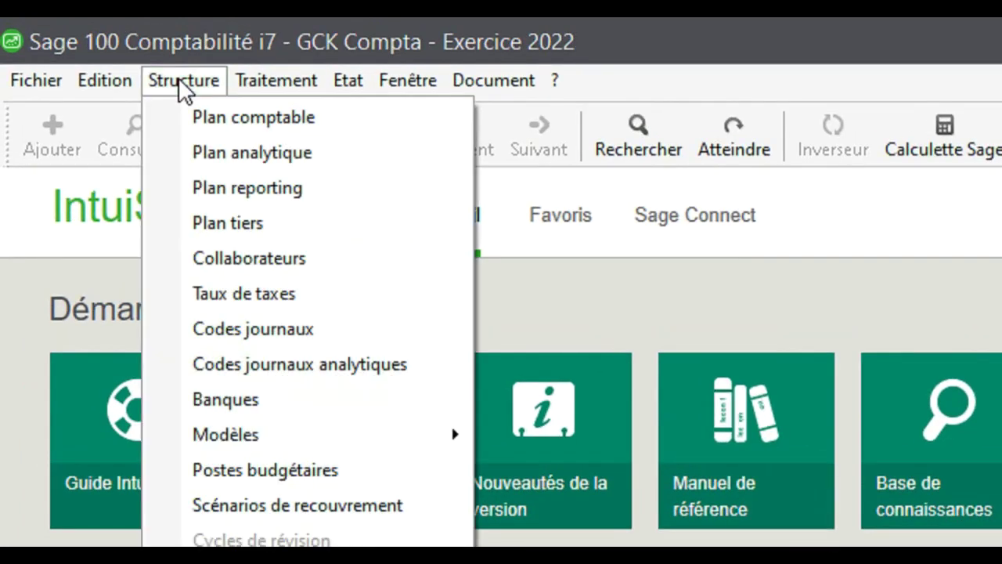
left_click(252, 223)
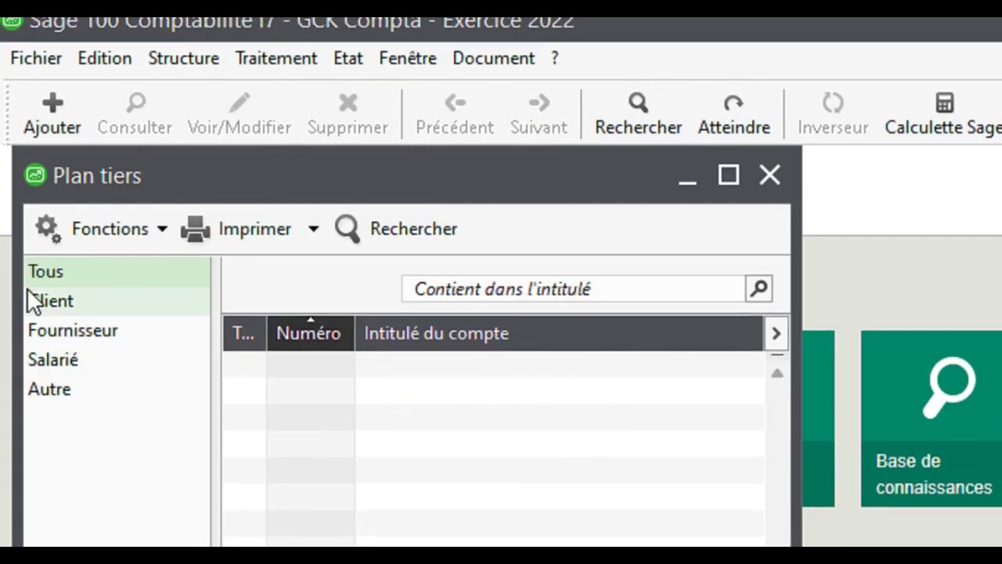
Browse the Client, Fournisseur and Autre categories, ending on the Client list
left_click(68, 304)
left_click(83, 335)
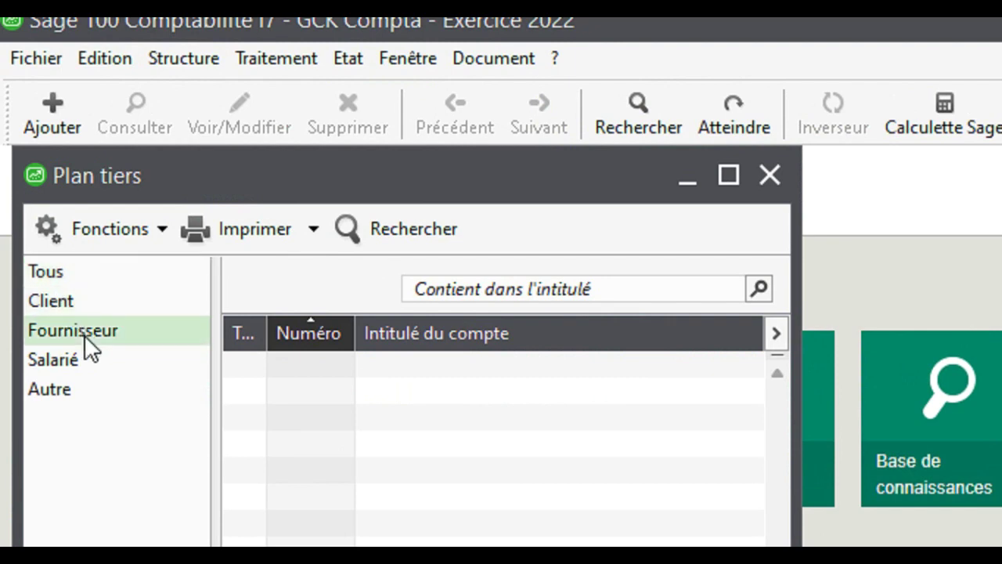
left_click(75, 392)
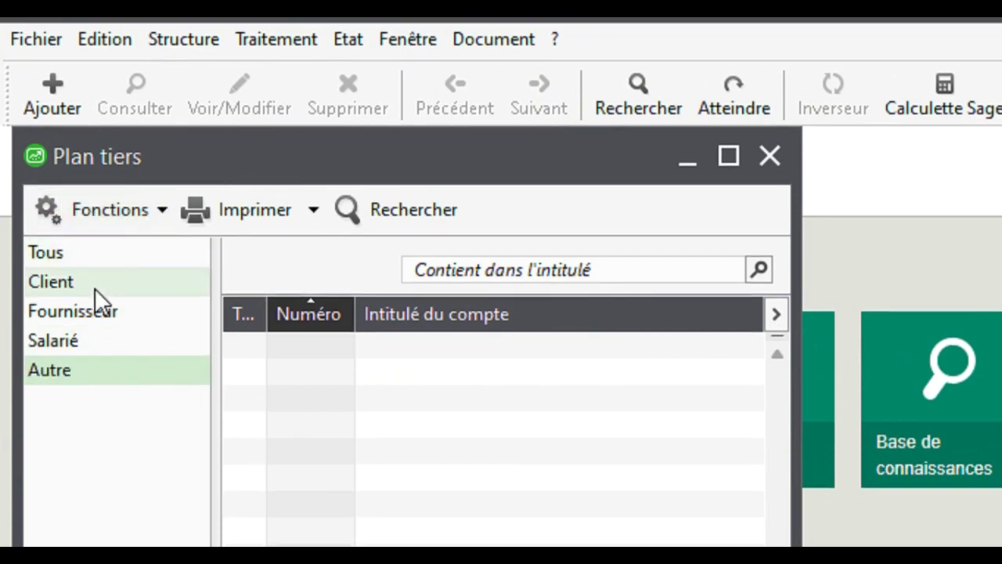
left_click(95, 288)
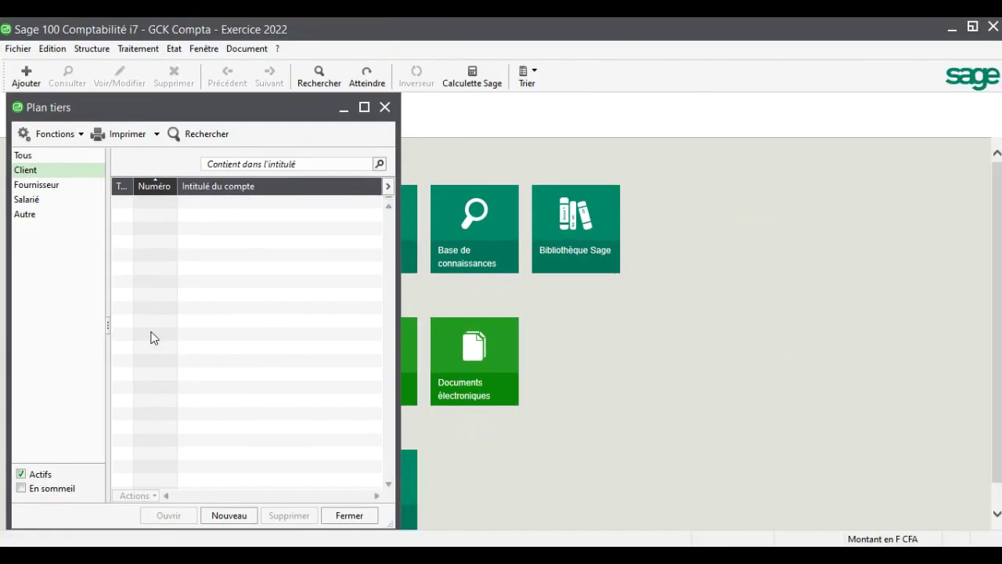
Start a new third-party account numbered 41111000, titled MAJ SARL
left_click(229, 515)
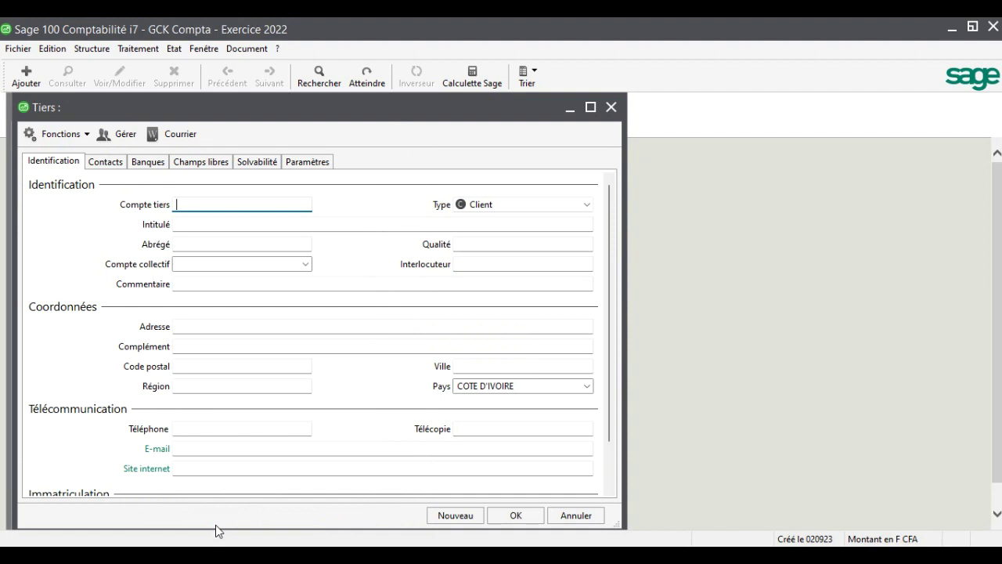
type("4111")
type("1")
type("000")
key("Tab")
type("MAJ ")
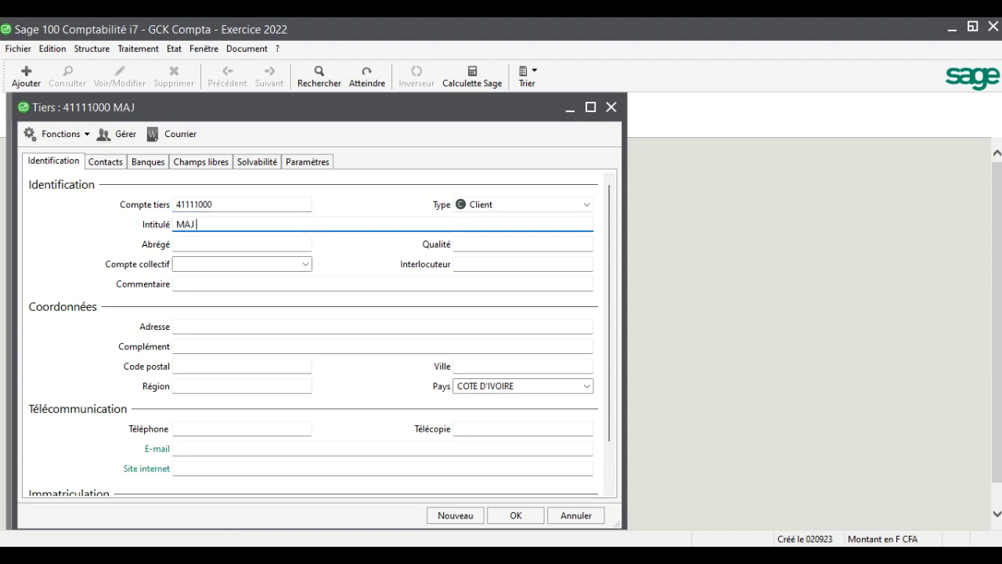
type("SARL")
key("Tab")
key("Tab")
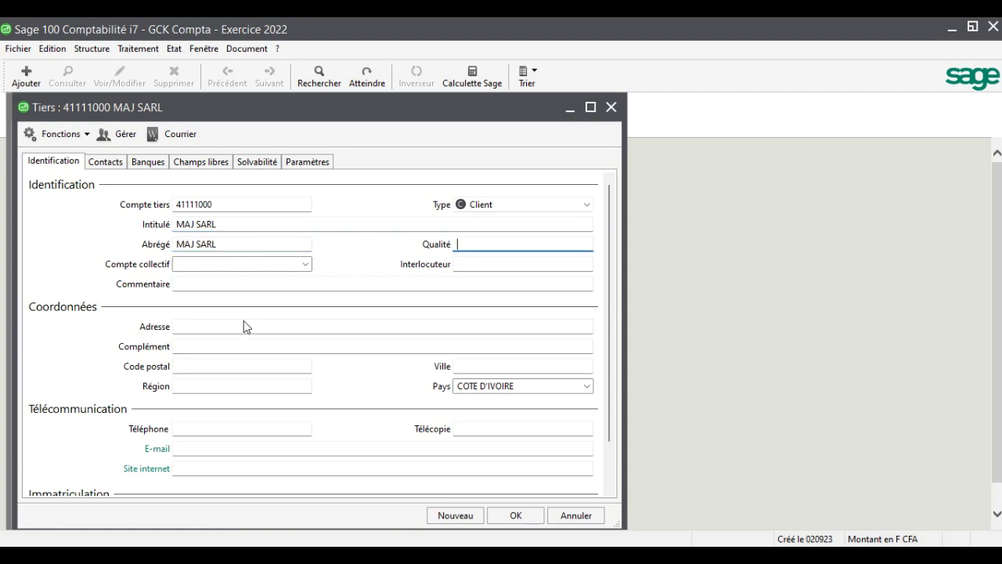
Set collective account 41110000, city FERKE and the client's e-mail address, then save
left_click(305, 264)
left_click(301, 276)
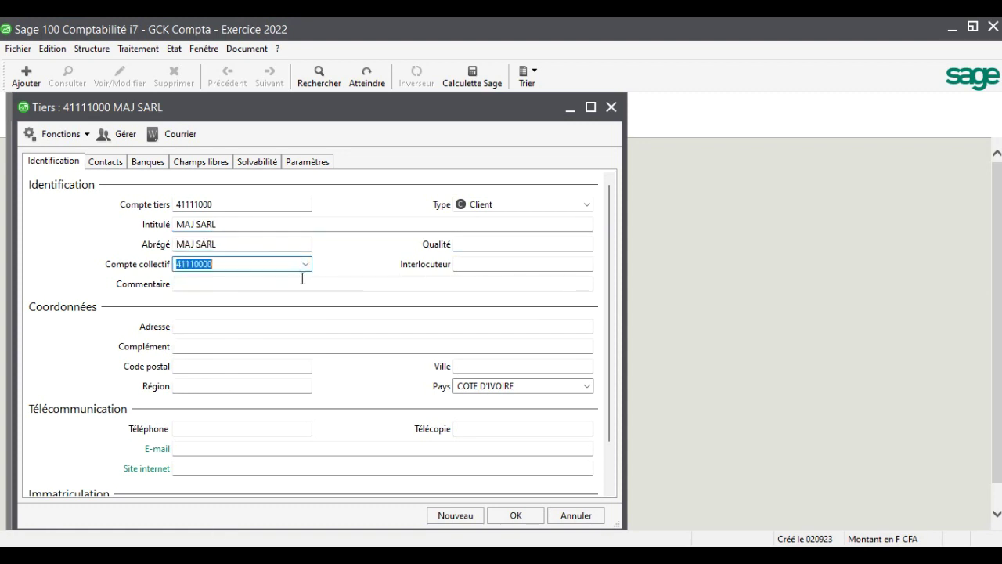
key("Tab")
key("Tab")
key("Tab")
key("Tab")
key("Tab")
type("FERKE")
left_click(249, 449)
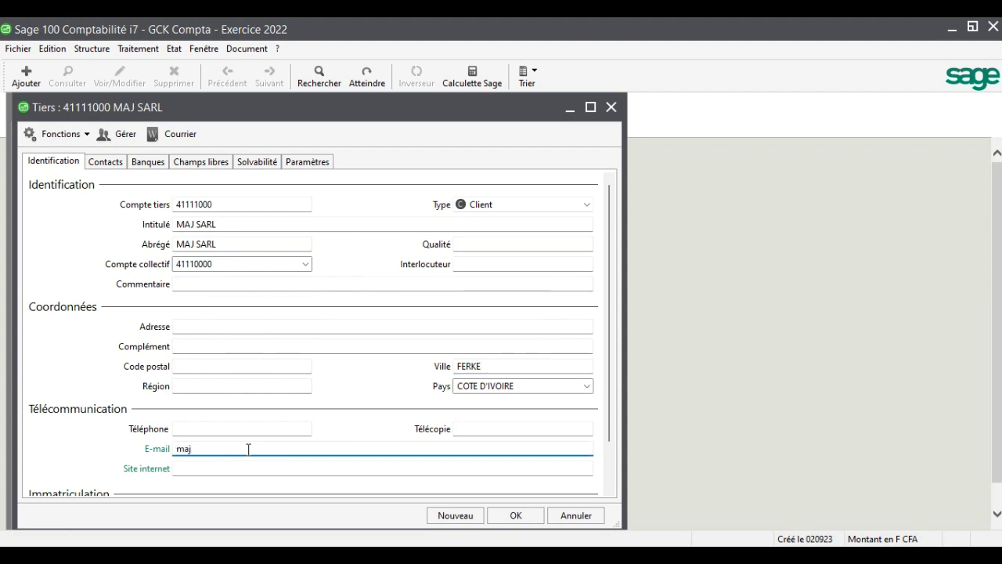
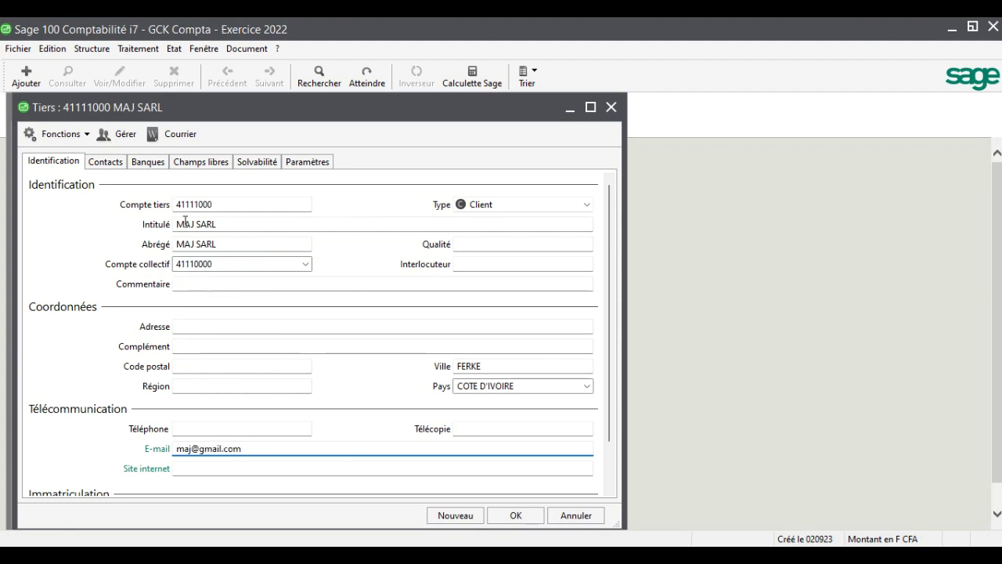
left_click(198, 204)
left_click_drag(198, 204, 220, 358)
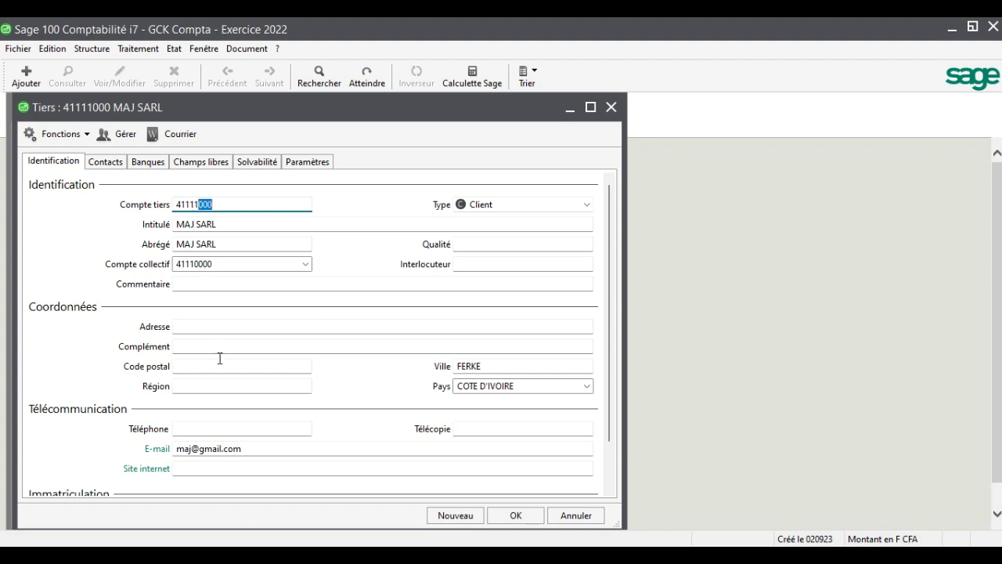
left_click(519, 516)
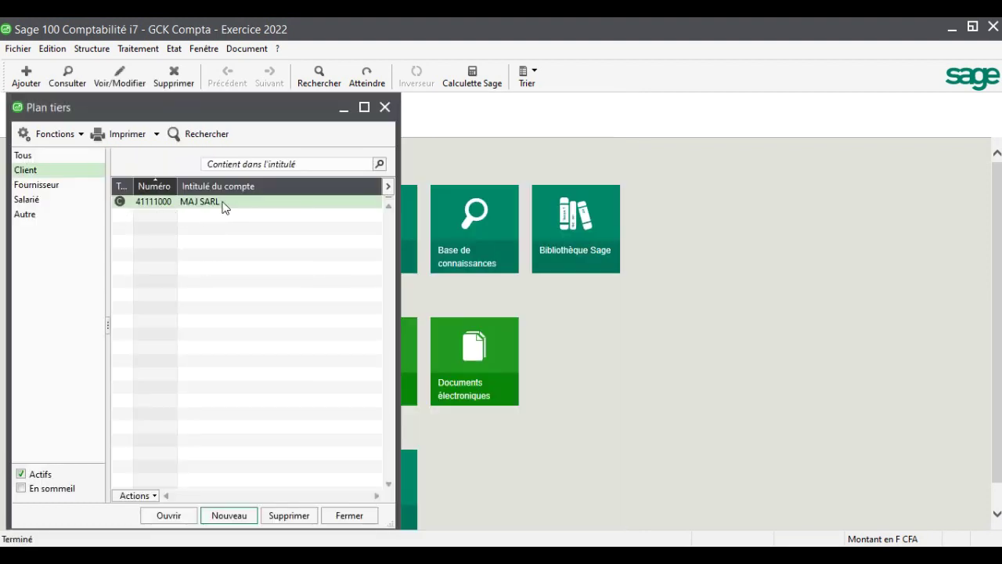
Start a new account numbered 41112000, titled KDI SA
left_click(244, 512)
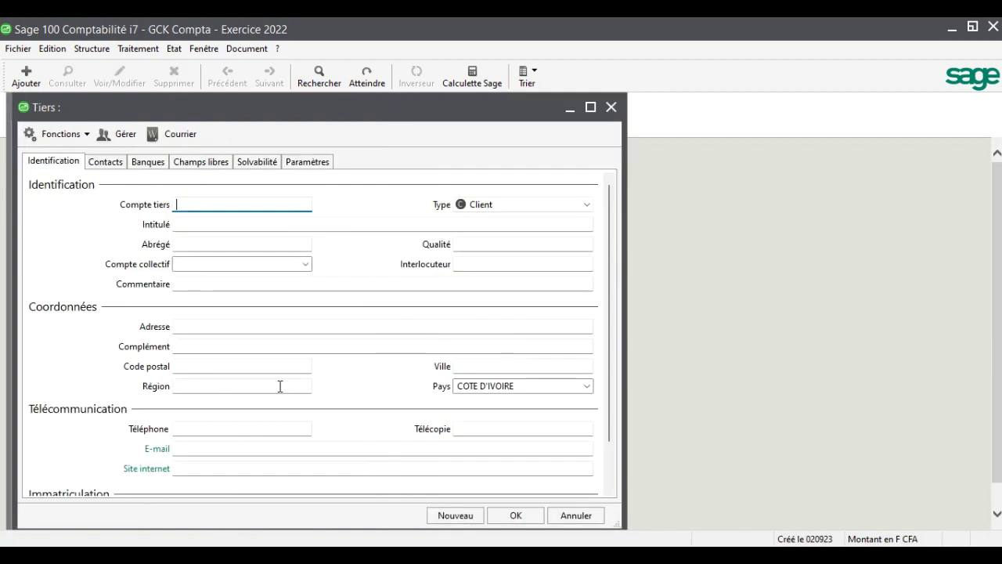
type("41112000")
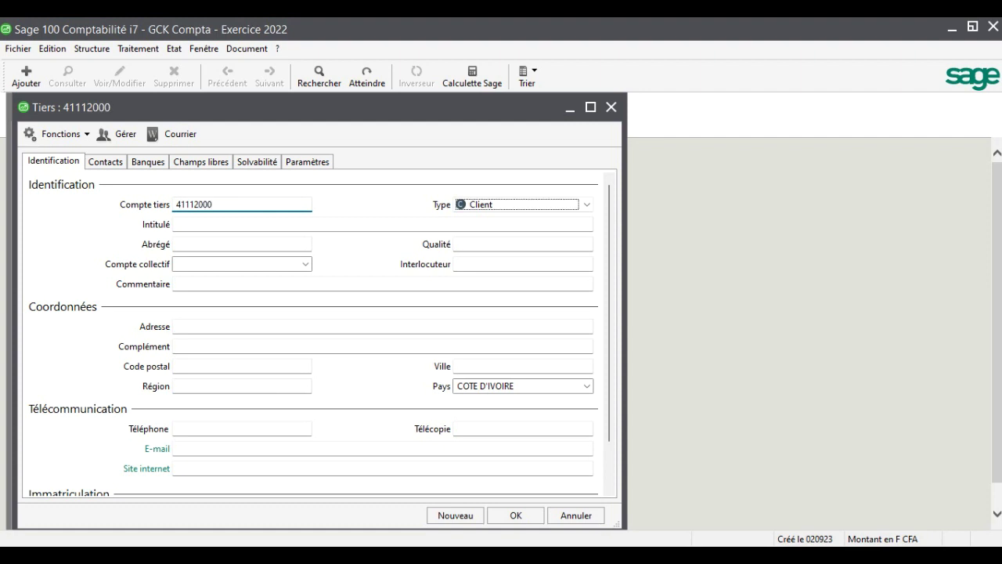
key("Tab")
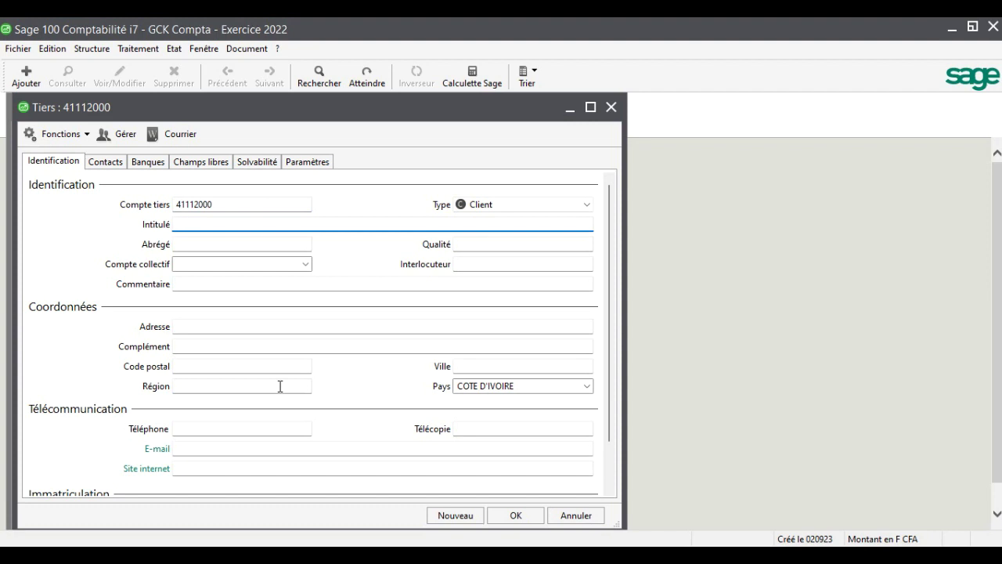
type("KDI SA")
key("Tab")
key("Tab")
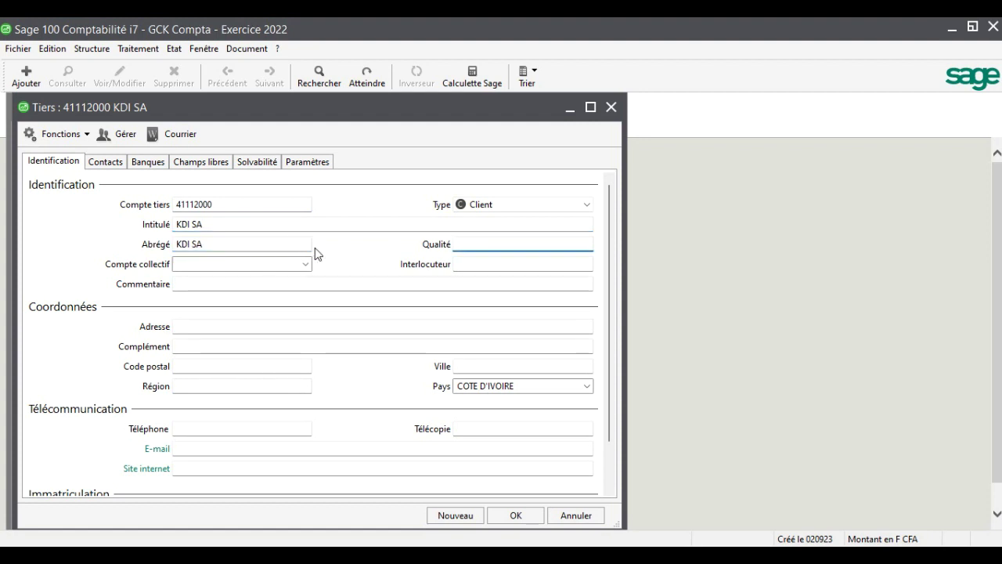
Assign collective account 41110000, city BOUAKE and the client's phone number, then save
left_click(306, 265)
left_click(304, 277)
key("Tab")
left_click(517, 246)
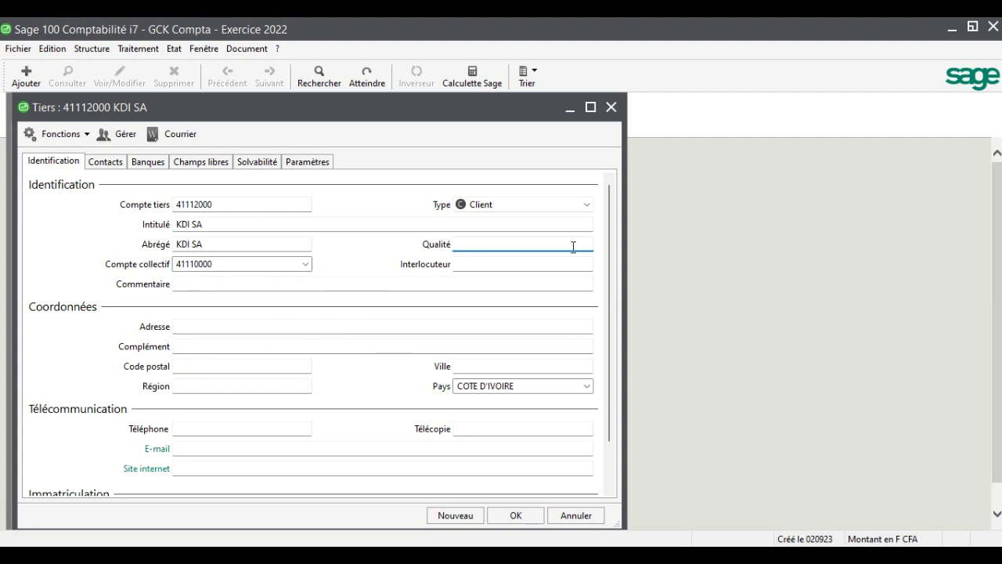
left_click(498, 268)
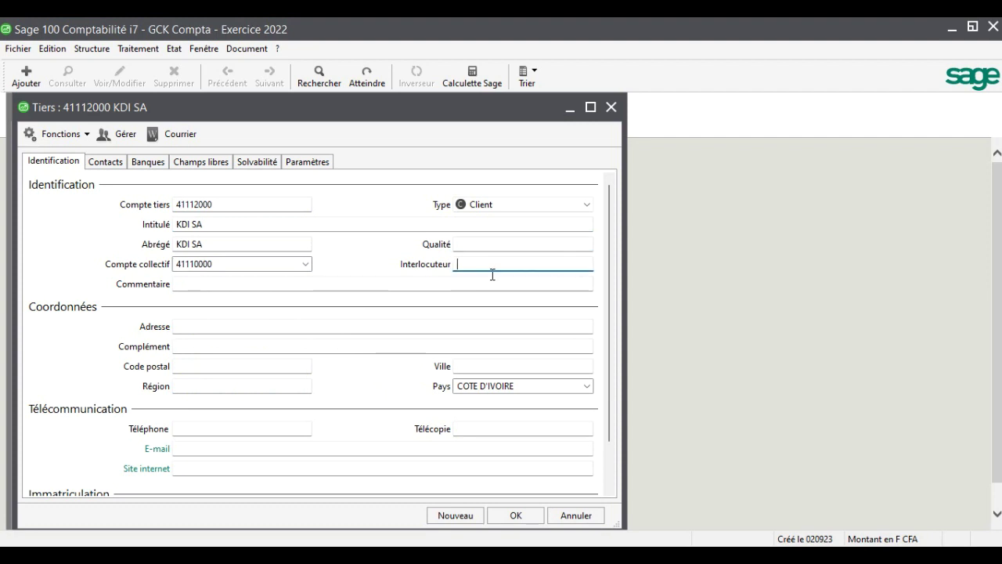
left_click(467, 283)
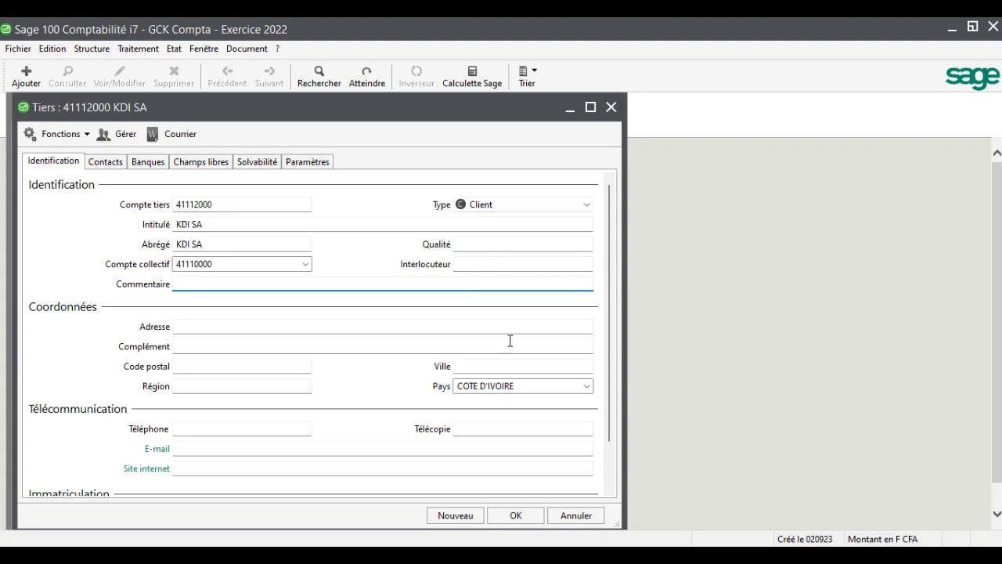
left_click(485, 365)
type("BOUAKE")
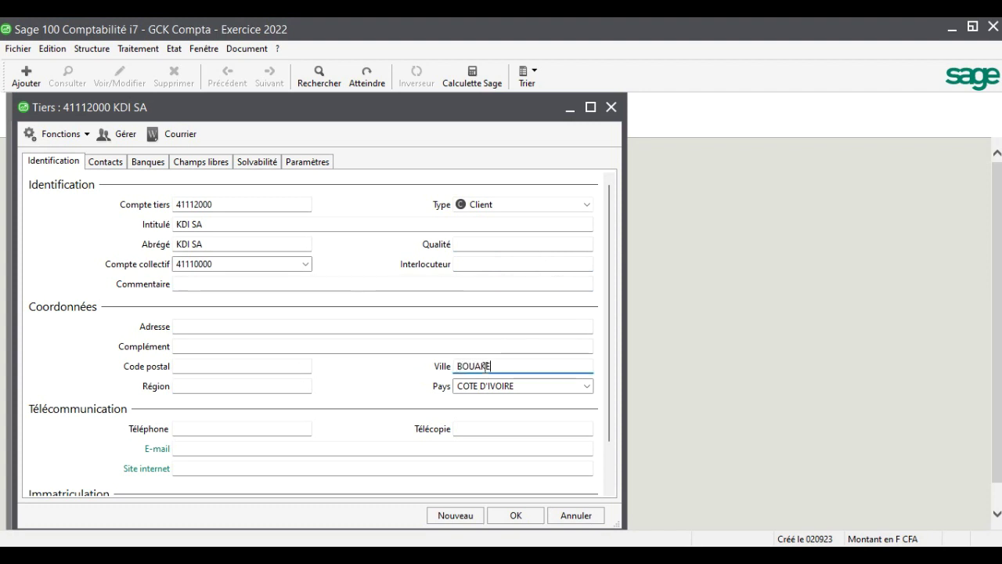
left_click(249, 426)
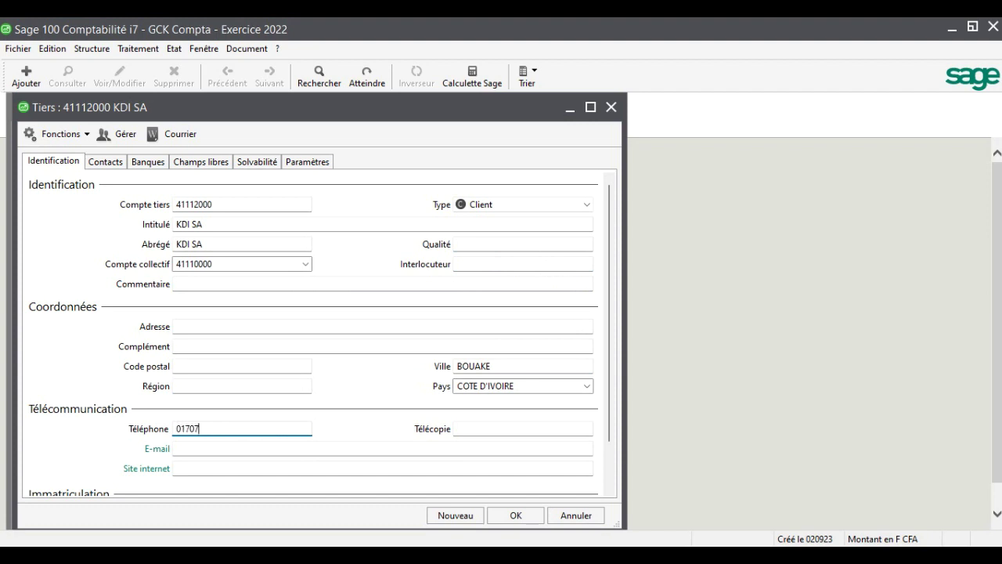
key("Tab")
key("Tab")
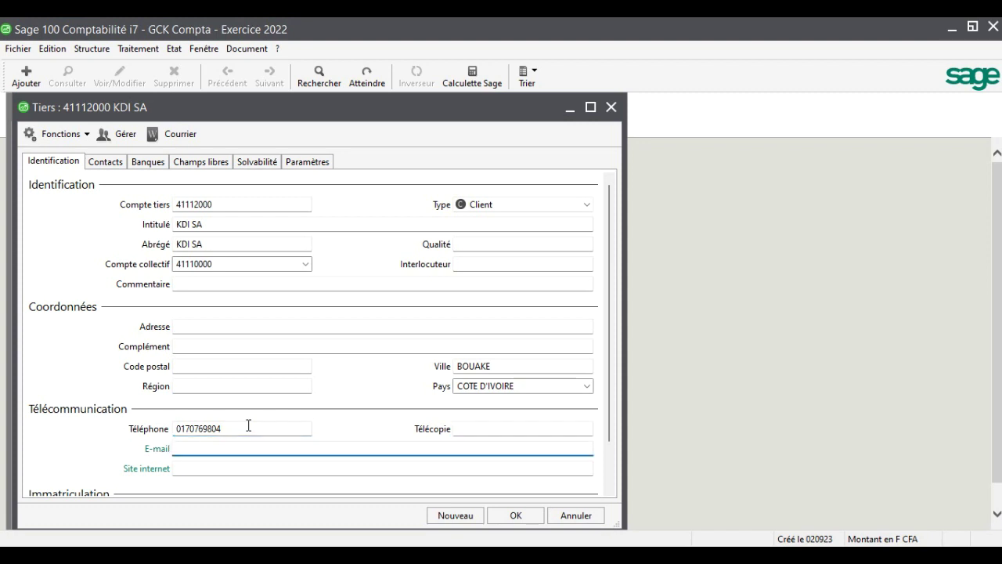
left_click(518, 517)
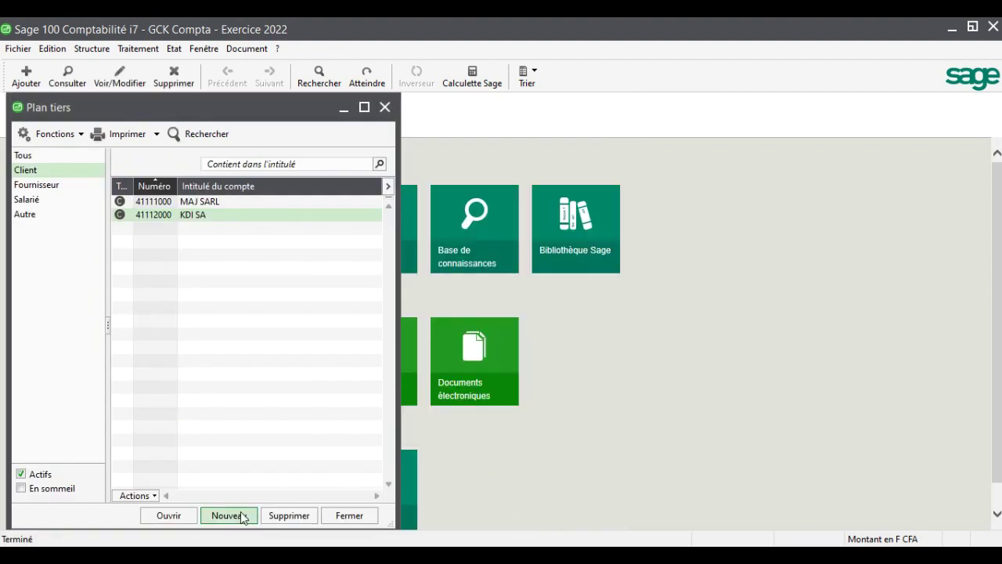
Start a new account numbered 41113000, titled GROUPE CCL
left_click(227, 515)
type("4")
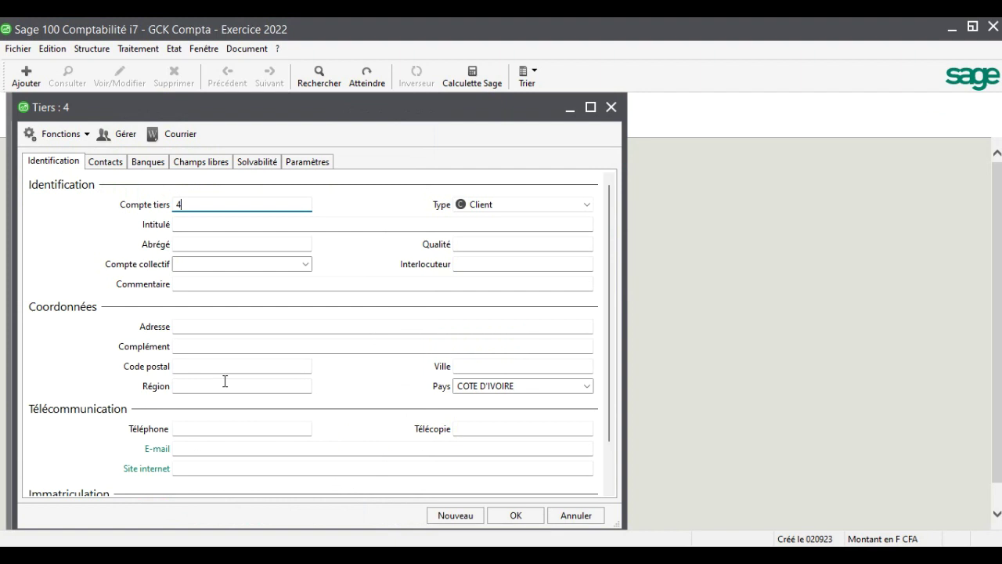
type("1113000")
key("Tab")
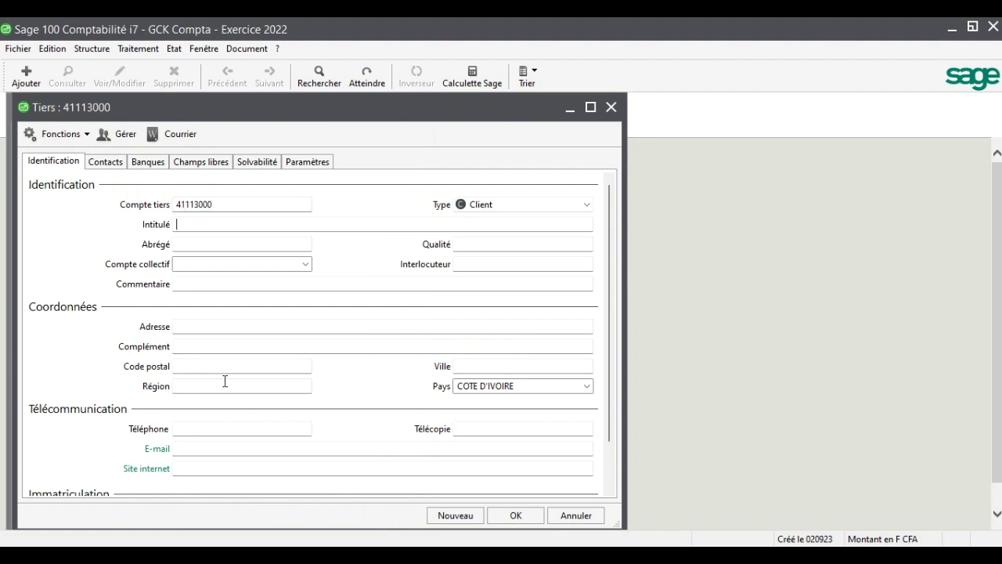
type("GROUPE")
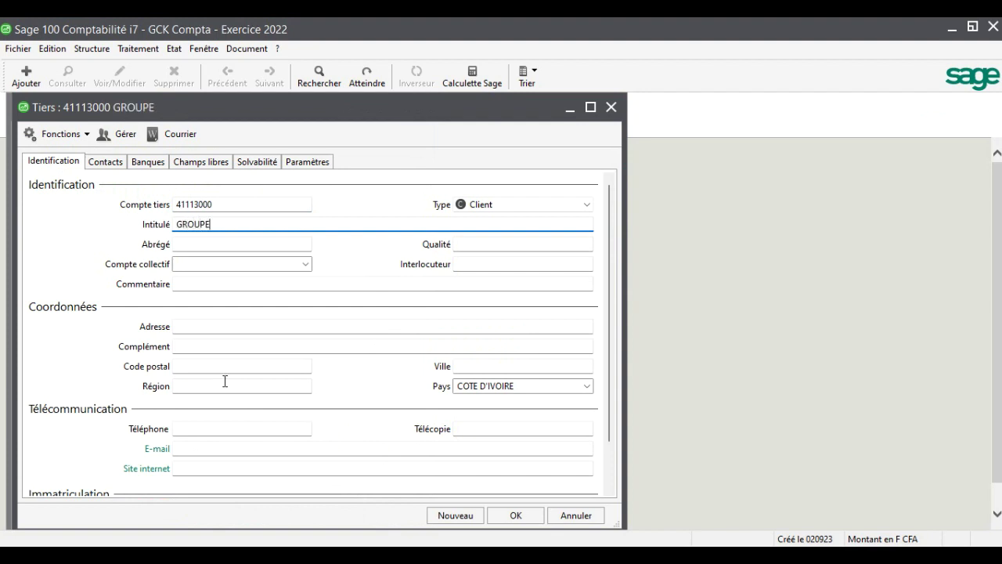
type(" CCL")
key("Tab")
key("Tab")
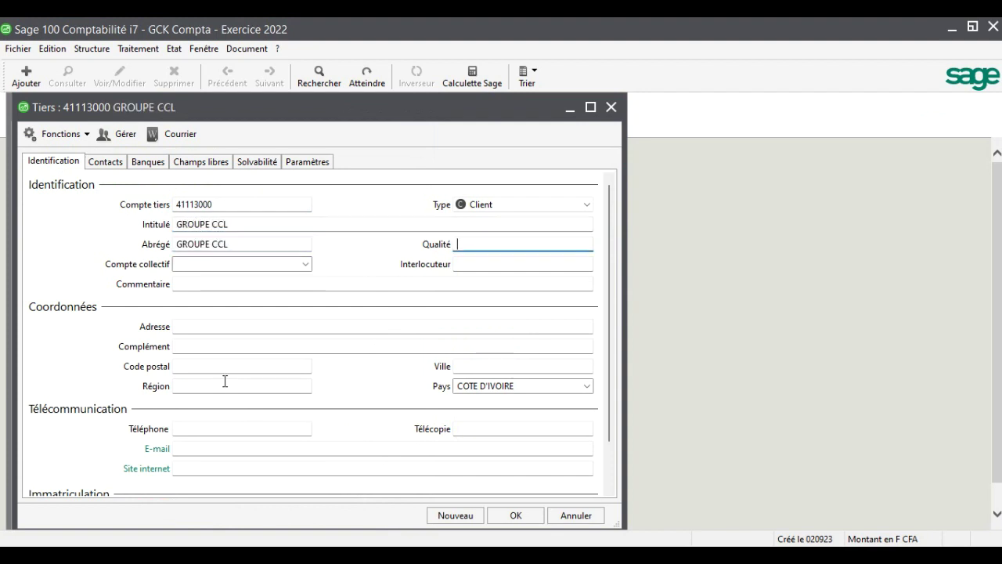
left_click(305, 264)
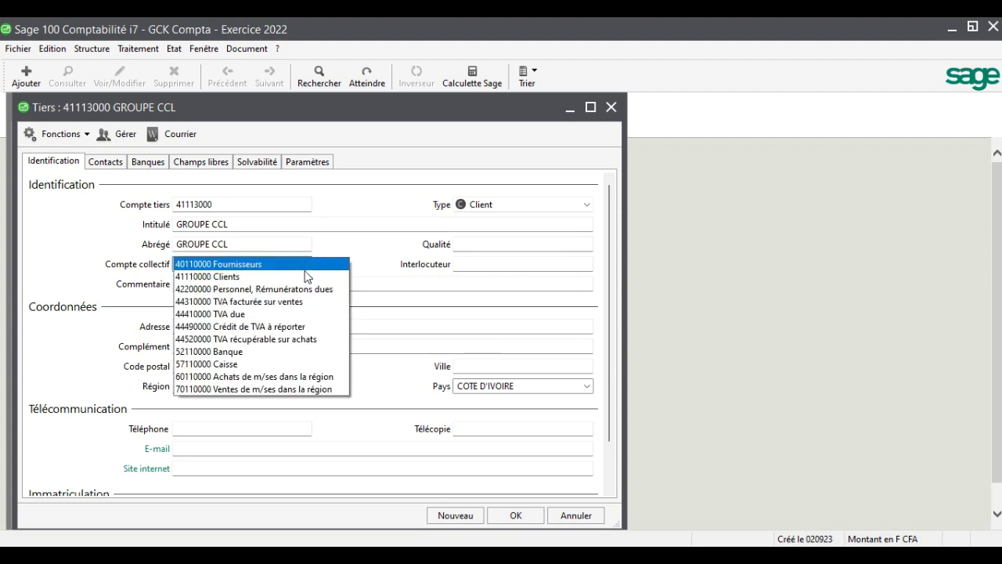
left_click(305, 277)
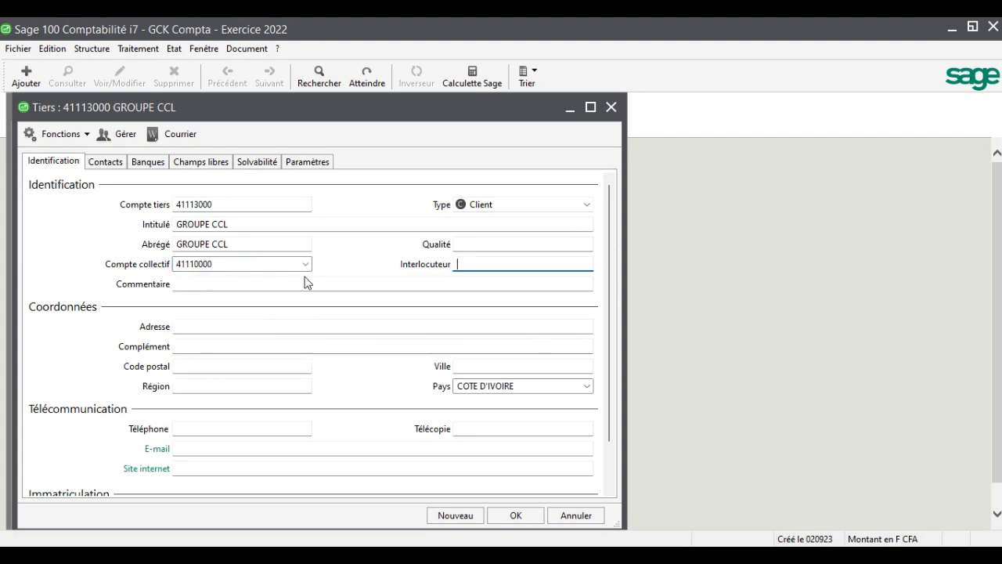
left_click(483, 366)
type("SINFRA")
key("Tab")
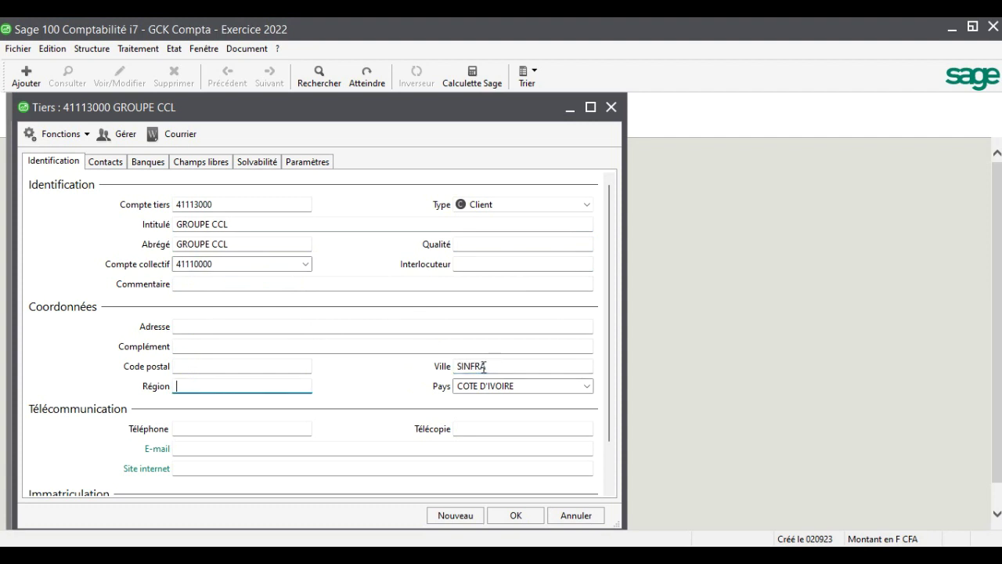
left_click(276, 467)
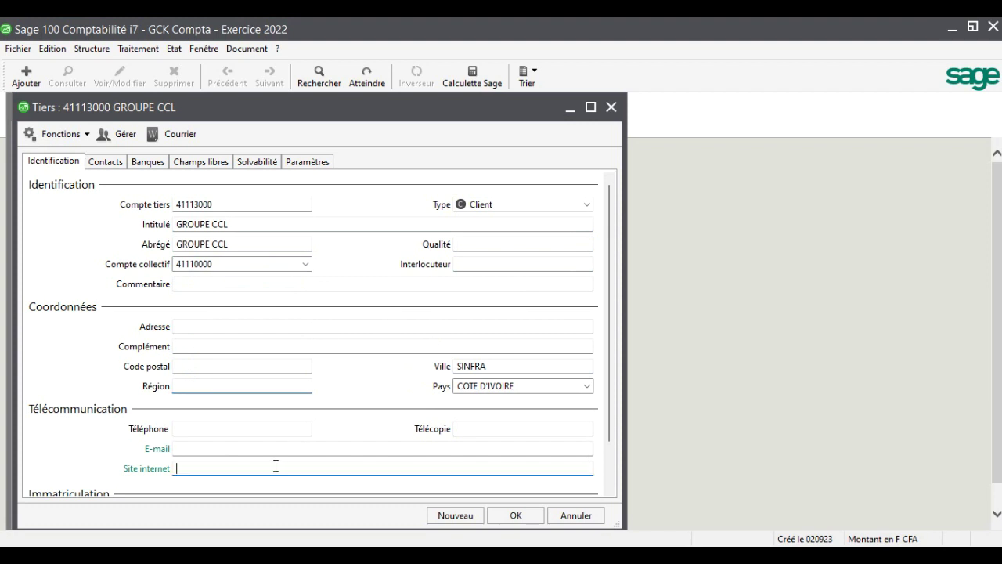
type("www")
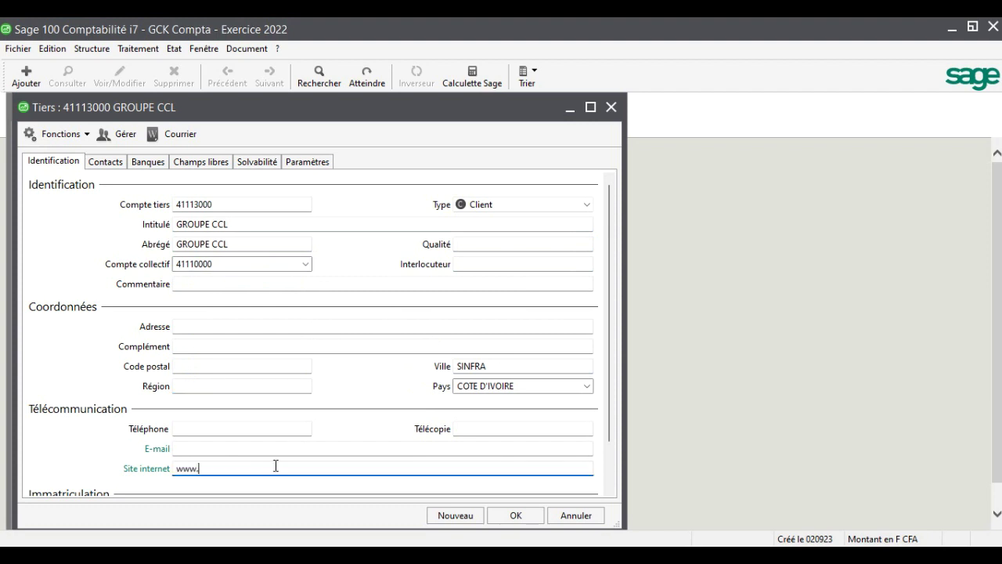
type(".gccl@")
key("BackSpace")
type(".ci")
left_click(515, 517)
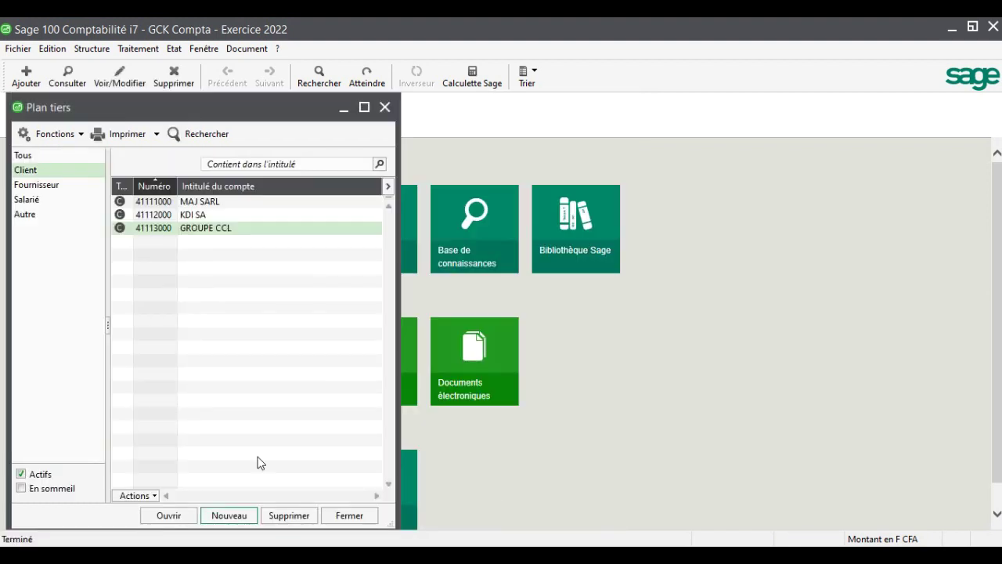
Start a new account numbered 41114000, titled CIEL BAT
left_click(224, 519)
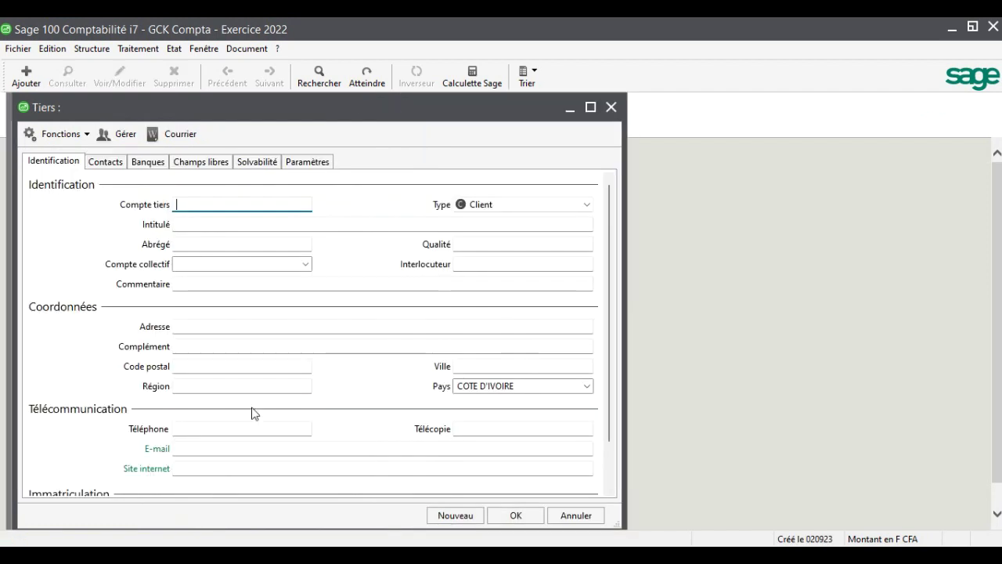
type("51")
key("BackSpace")
type("4")
type("111")
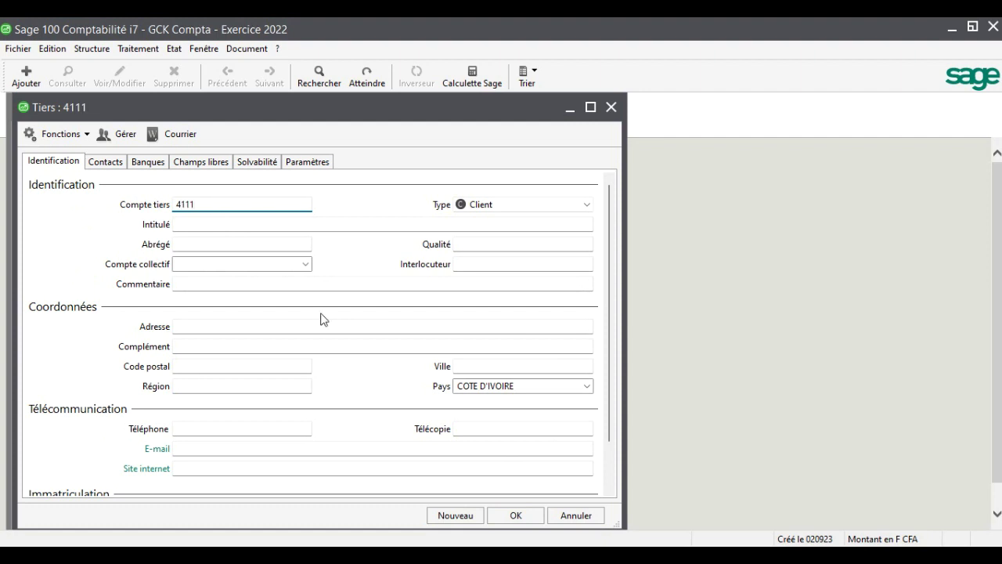
type("4000")
key("Tab")
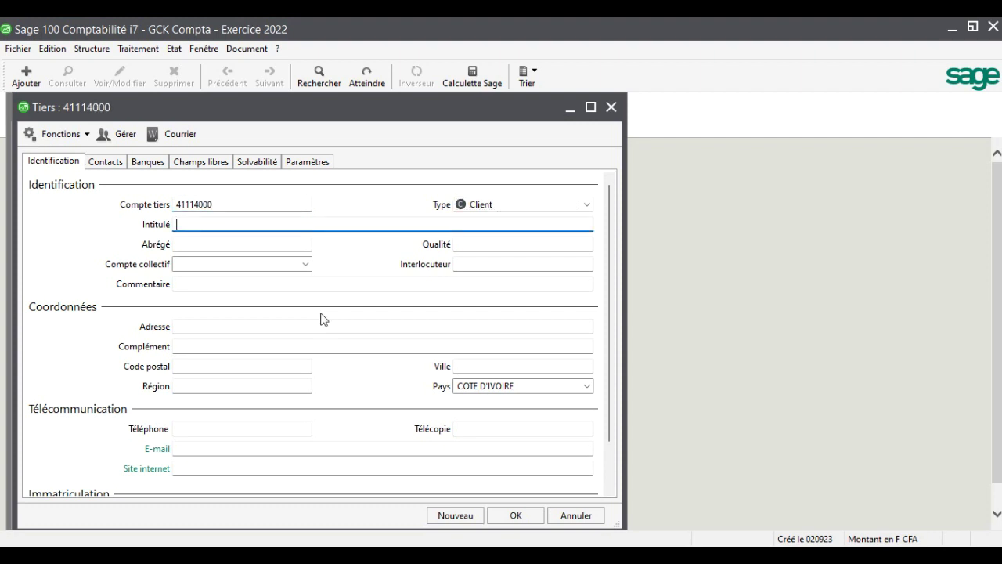
type("CIEL BAT")
key("Tab")
key("Tab")
Assign collective account 41110000, city ABIDJAN and the client's phone number, then save
left_click(305, 265)
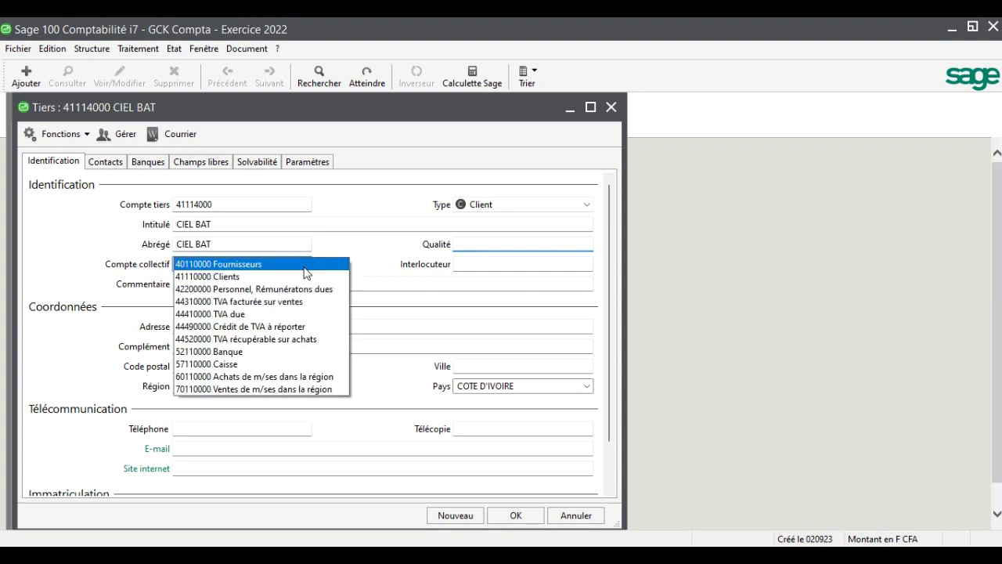
left_click(304, 279)
key("Tab")
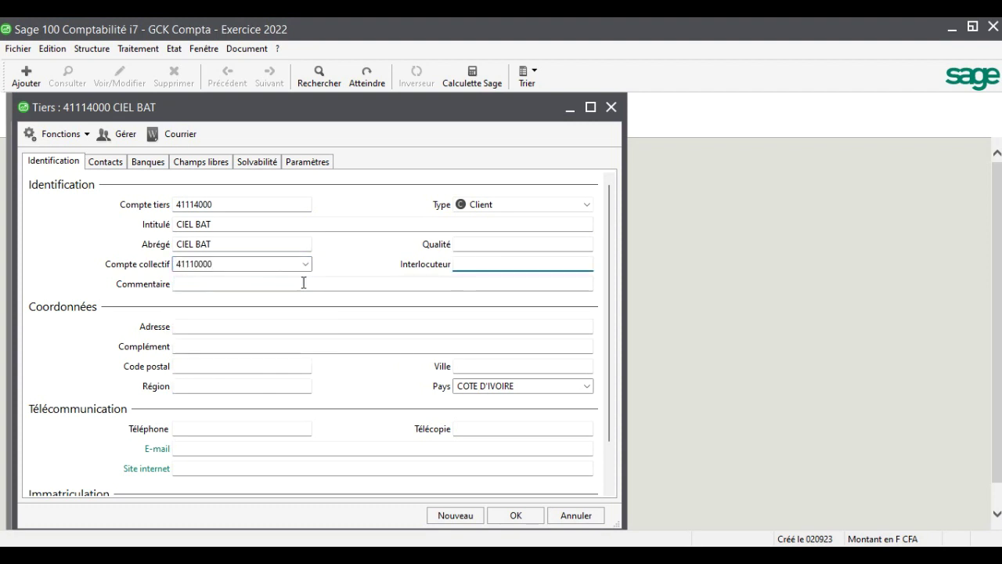
key("Tab")
key("Tab")
key("Tab")
key("Tab")
key("Tab")
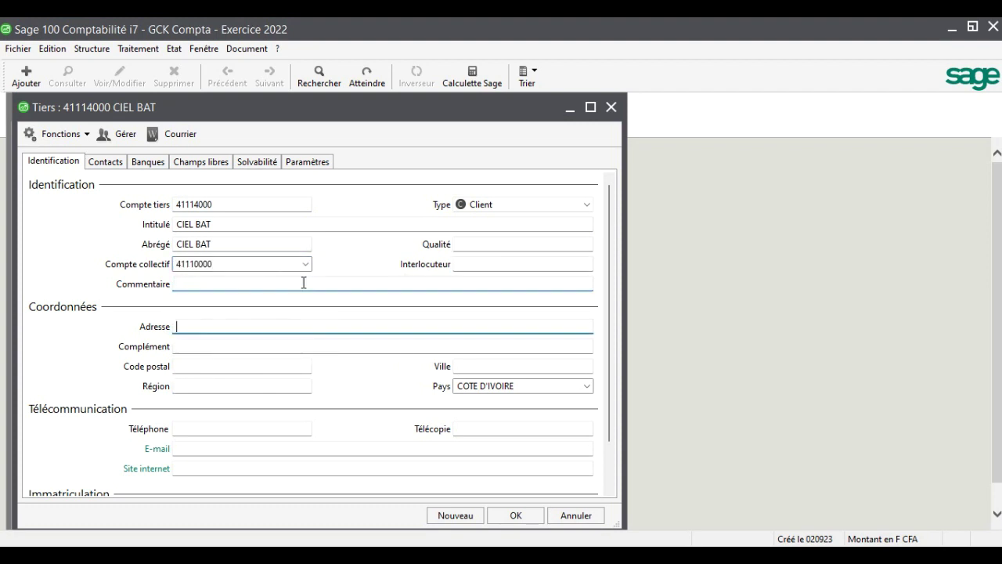
type("ABIDJAN")
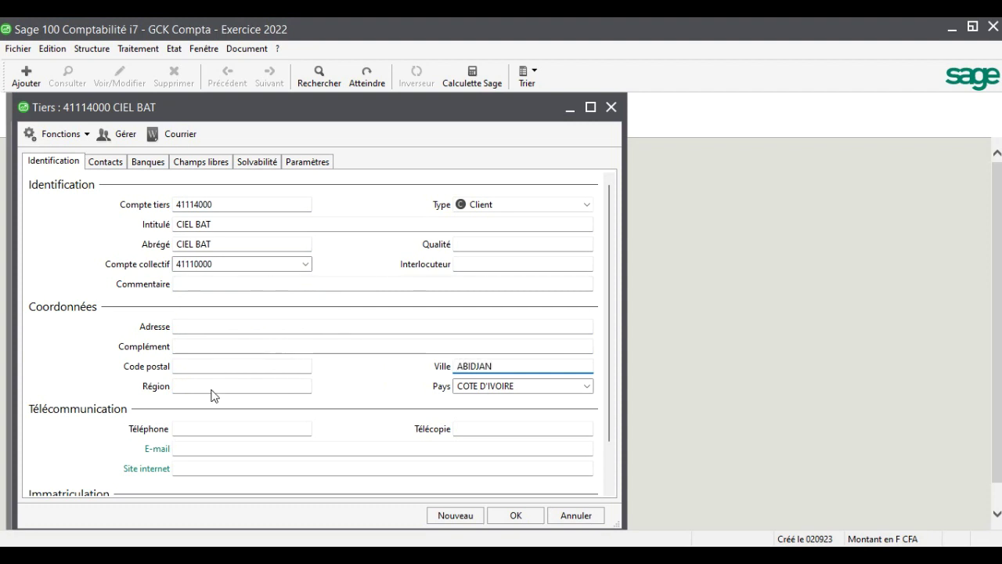
left_click(217, 428)
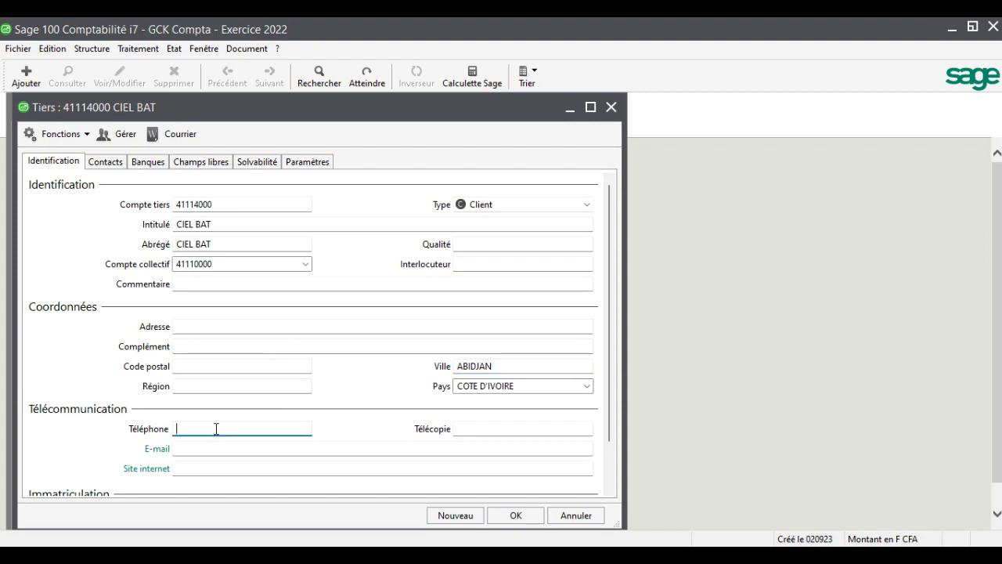
left_click(513, 517)
Start a new account numbered 41115000, titled CIGA SARL
left_click(229, 515)
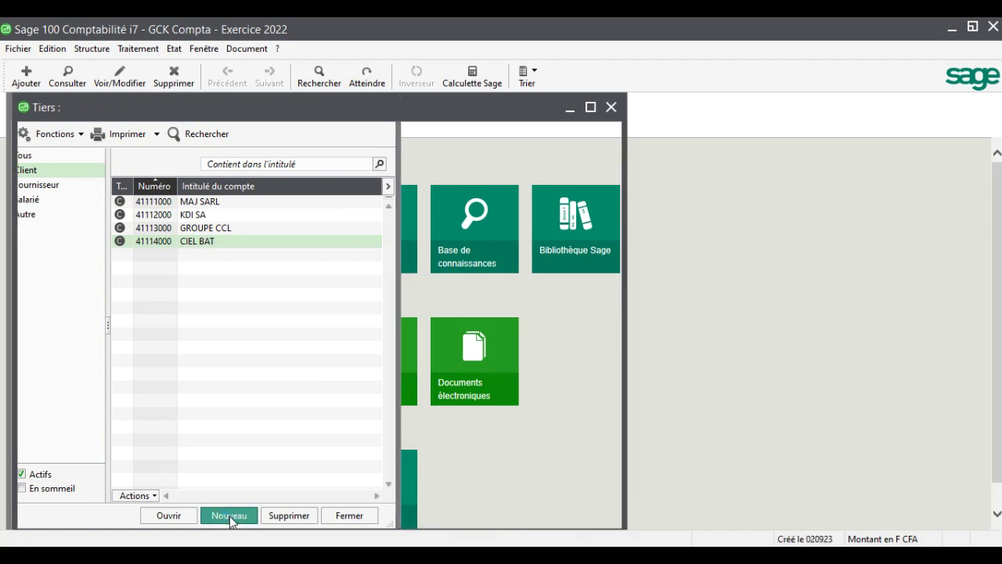
type("411")
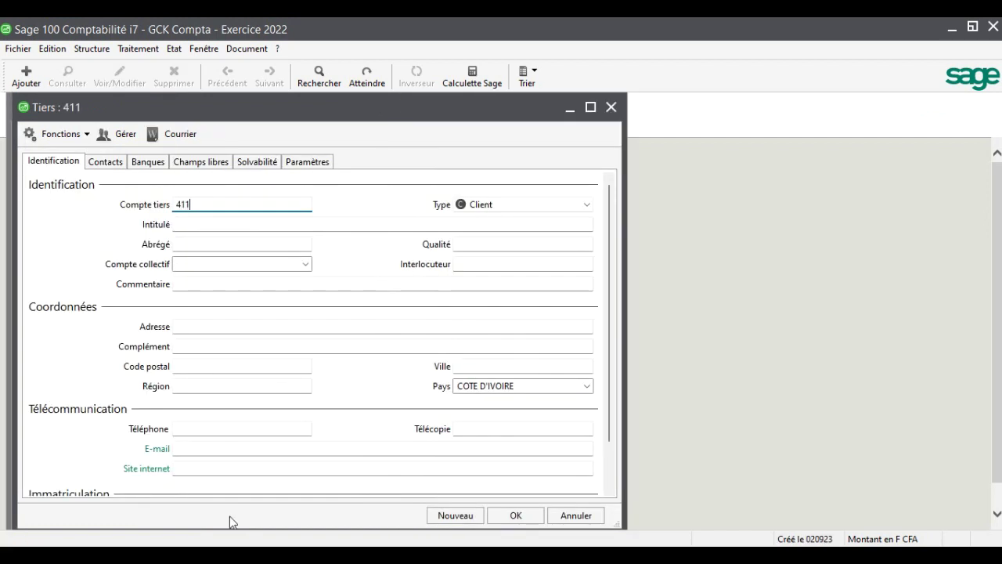
type("15000")
key("Tab")
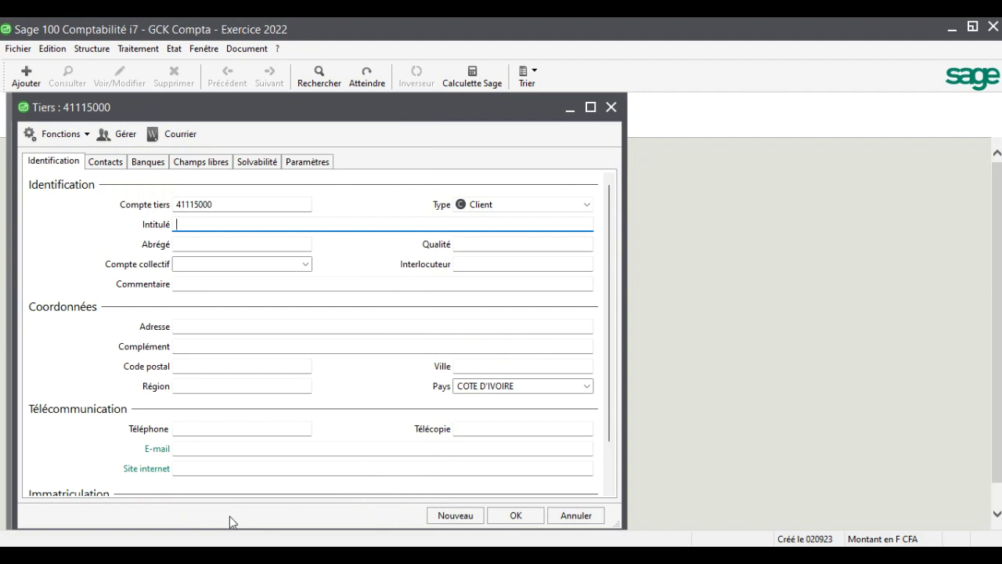
type("CIGA S")
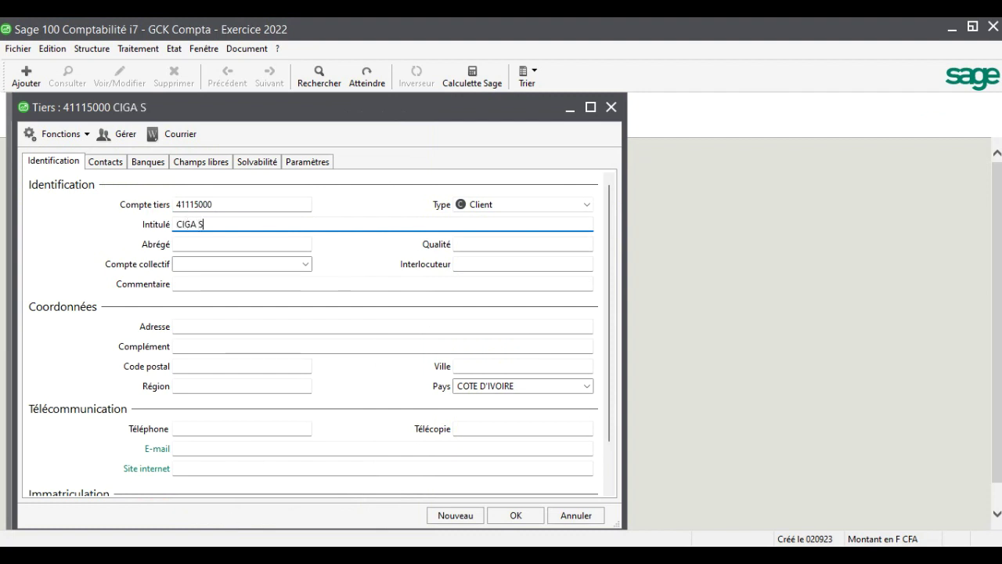
type("ARL")
key("Tab")
key("Tab")
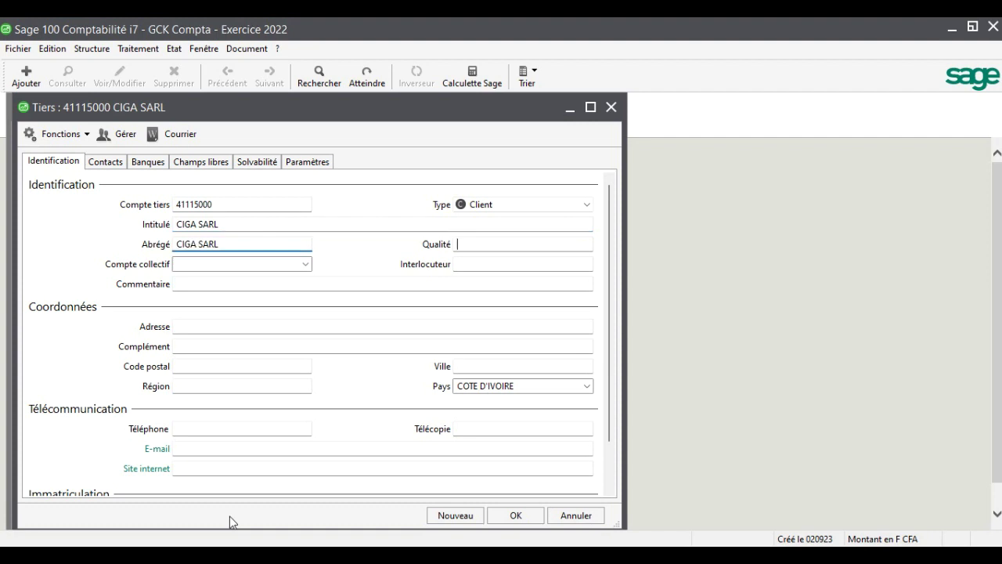
Set collective account 41110000, city BOUAKE and the client's e-mail address, then save
left_click(306, 264)
left_click(306, 275)
key("Tab")
key("Tab")
key("Tab")
key("Tab")
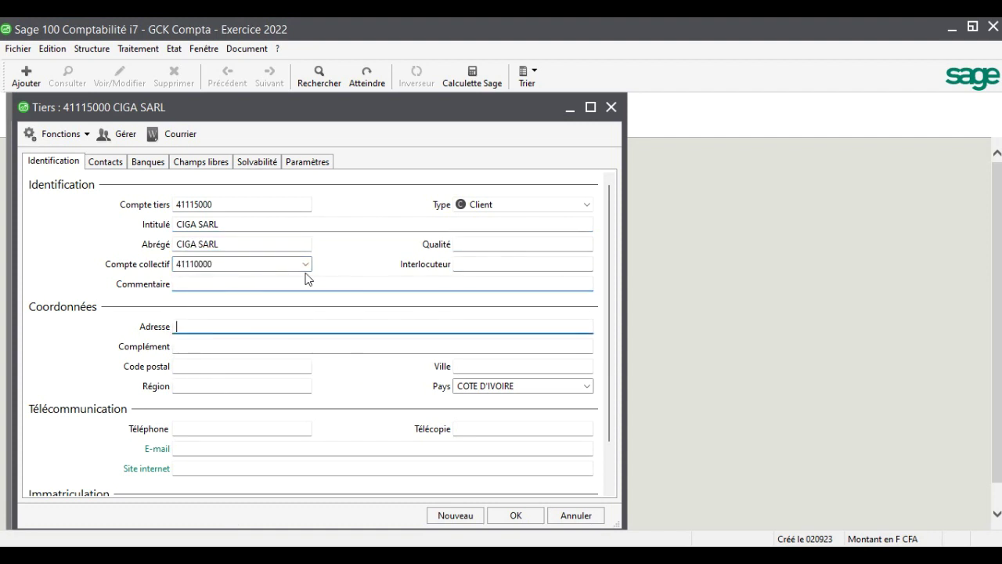
left_click(498, 370)
type("BOUAKE")
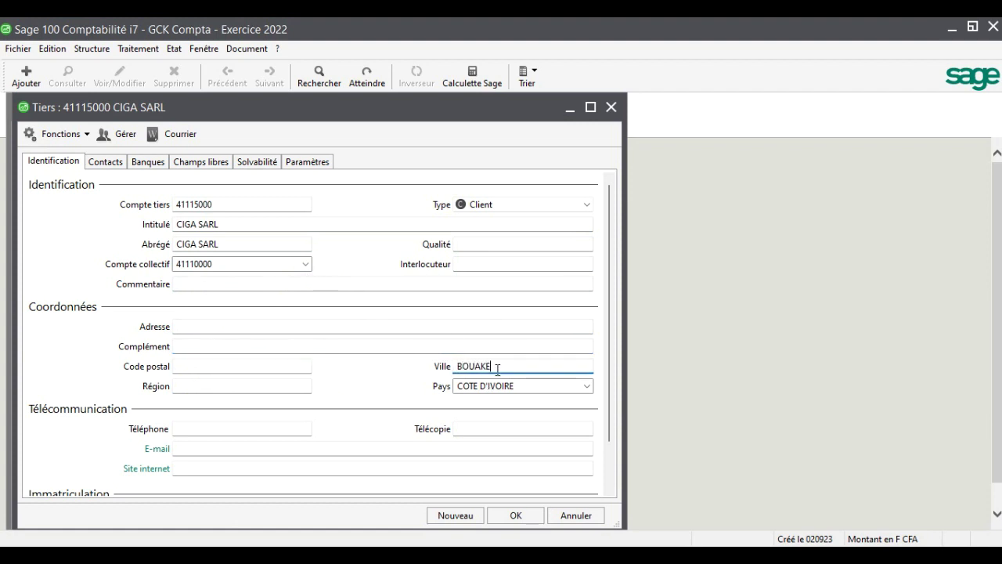
left_click(247, 446)
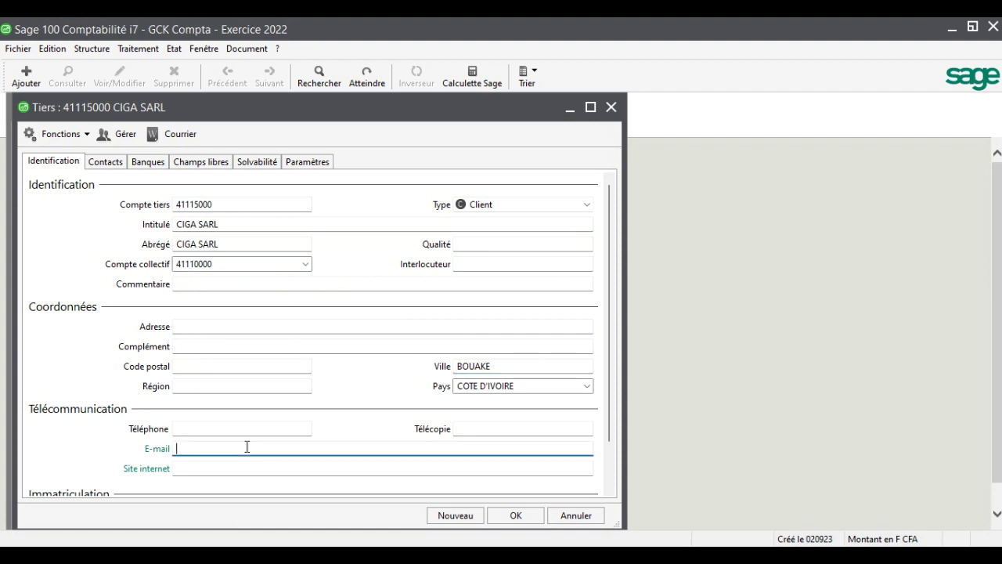
left_click(515, 515)
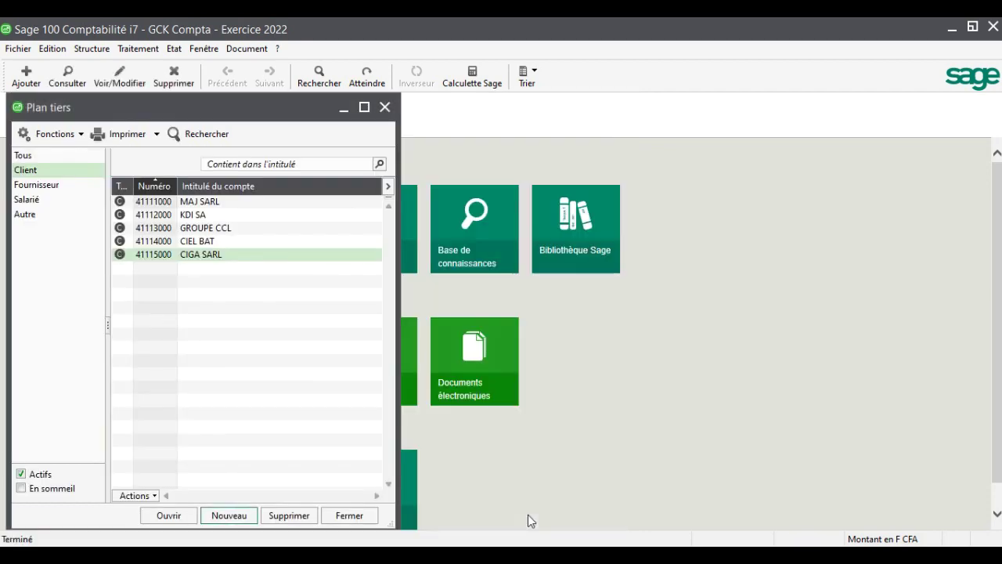
key("alt+Tab")
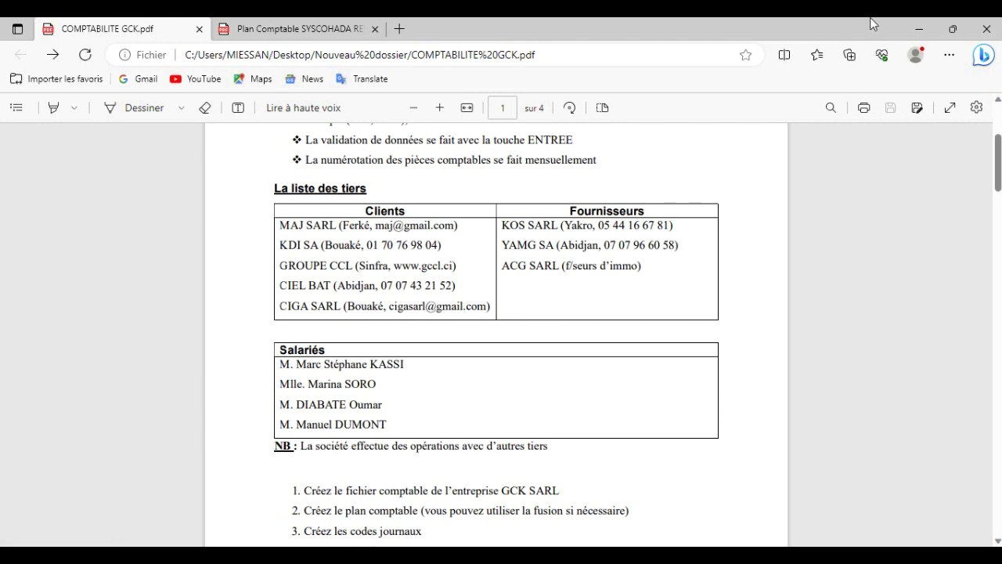
left_click(920, 29)
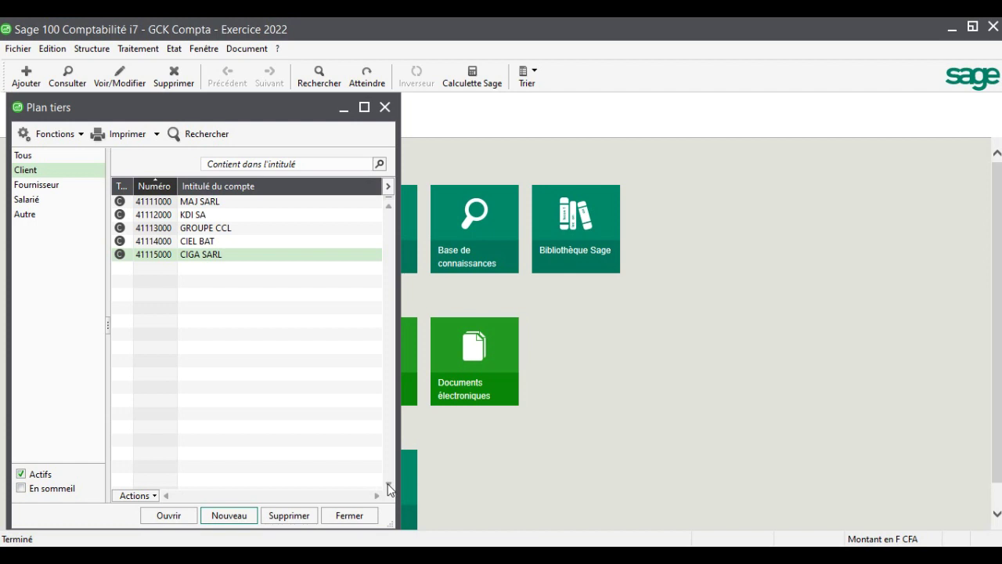
Start a new account numbered 41116000, titled AUTRES CLIENTS
left_click(230, 515)
type("41116000")
key("Tab")
key("Tab")
type("A")
type("ES CLIENTS")
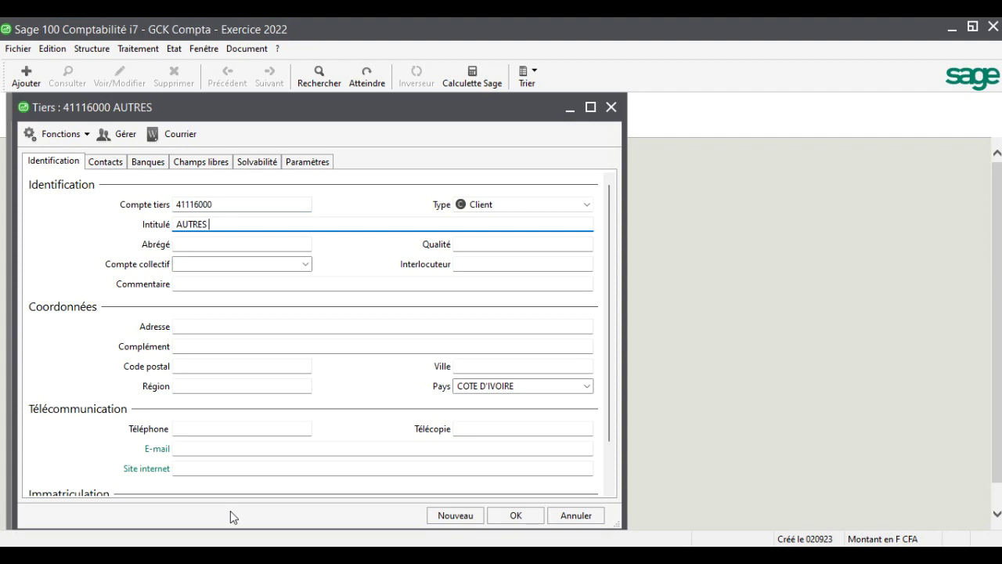
key("Tab")
key("Tab")
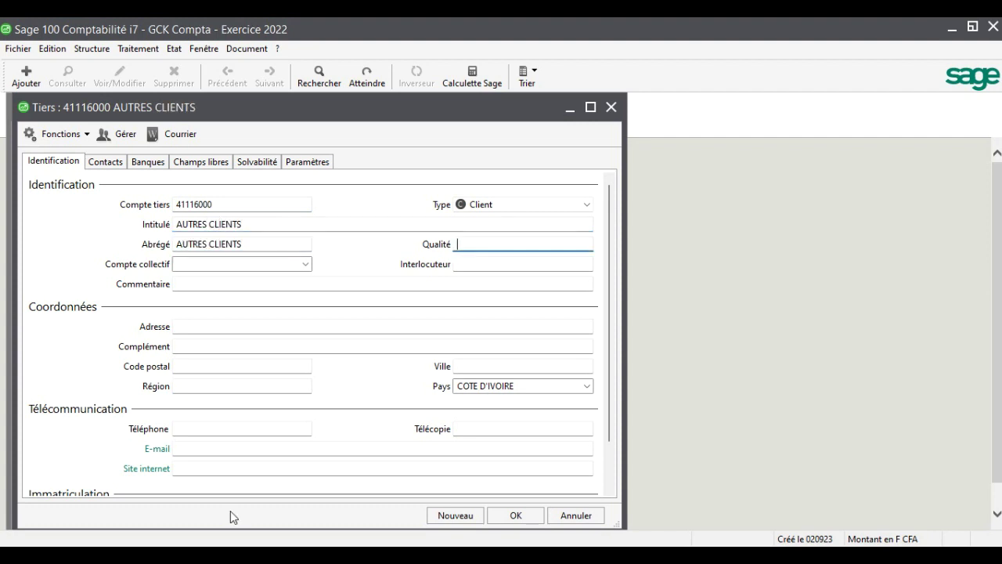
Set collective account 41110000, clear the country COTE D'IVOIRE, and save
left_click(305, 264)
left_click(302, 276)
key("Tab")
key("Tab")
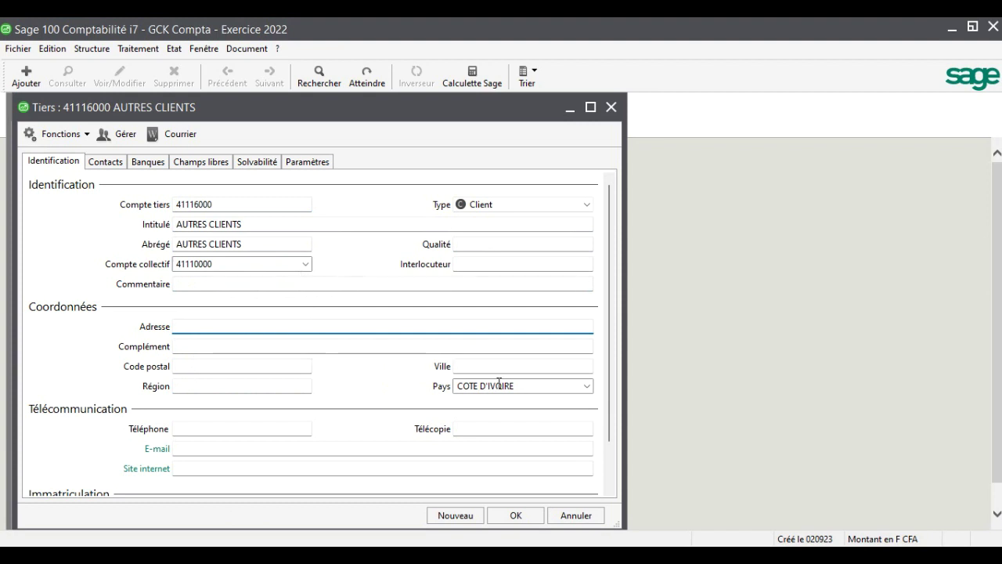
left_click(530, 386)
key("Delete")
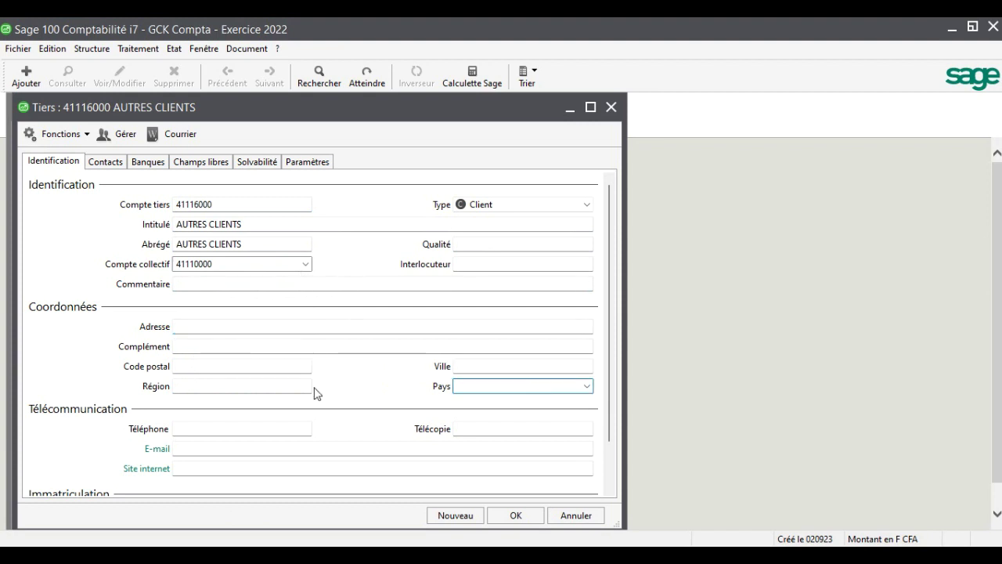
left_click(527, 515)
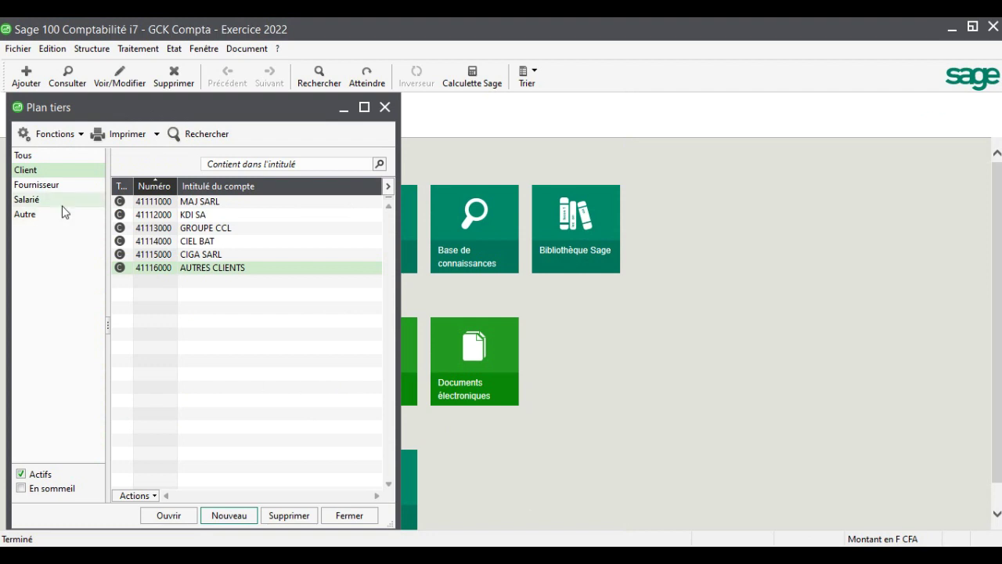
Switch to the supplier list and start account 40111000, titled KOS SARL
left_click(52, 186)
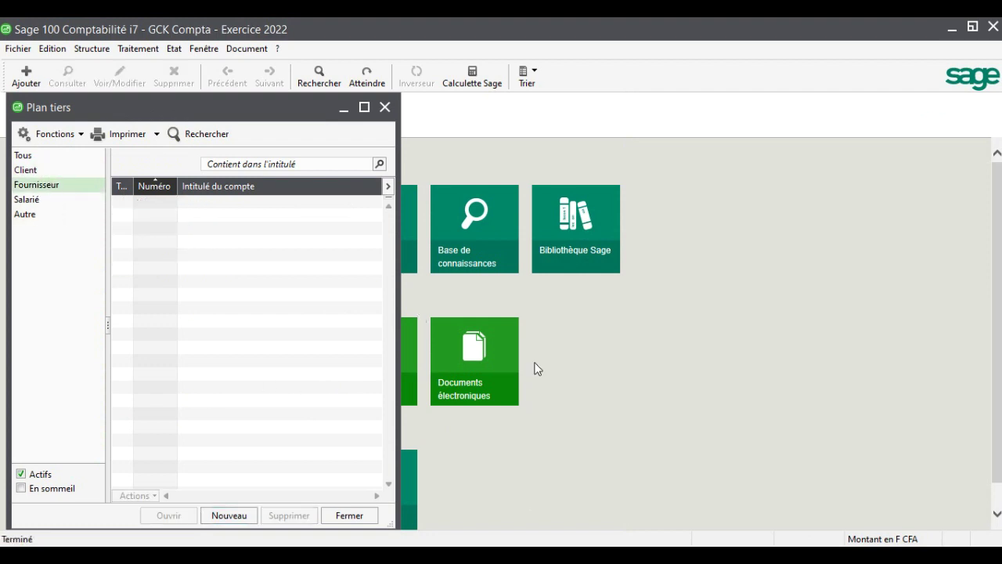
left_click(235, 516)
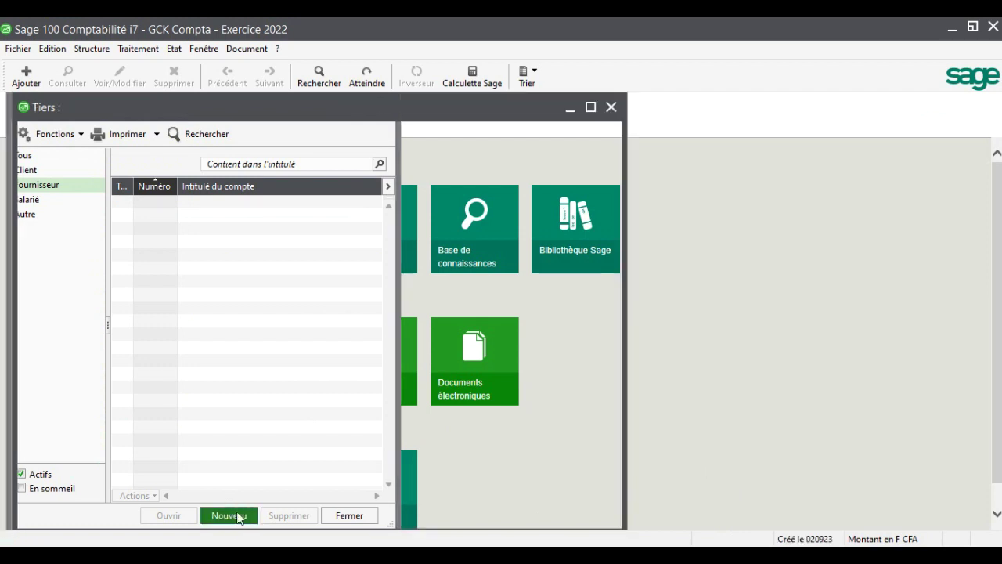
type("K")
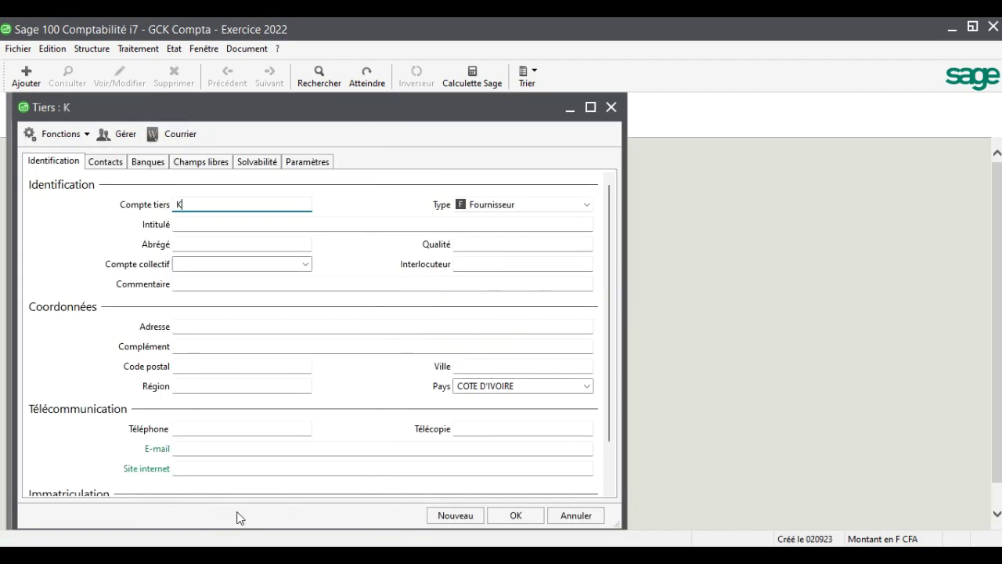
key("BackSpace")
type("40111000")
key("Tab")
type("KOS")
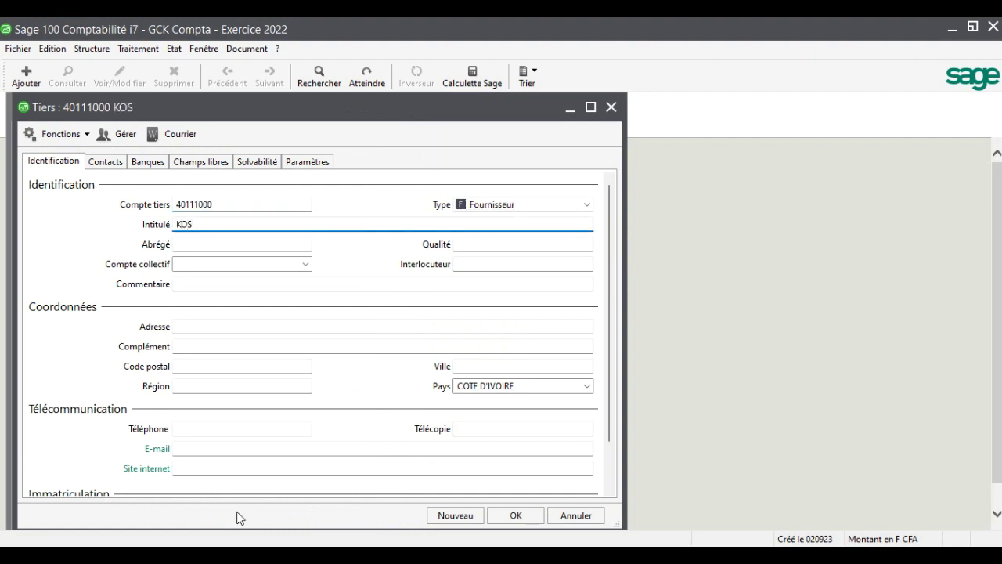
type(" SARL")
key("Tab")
key("Tab")
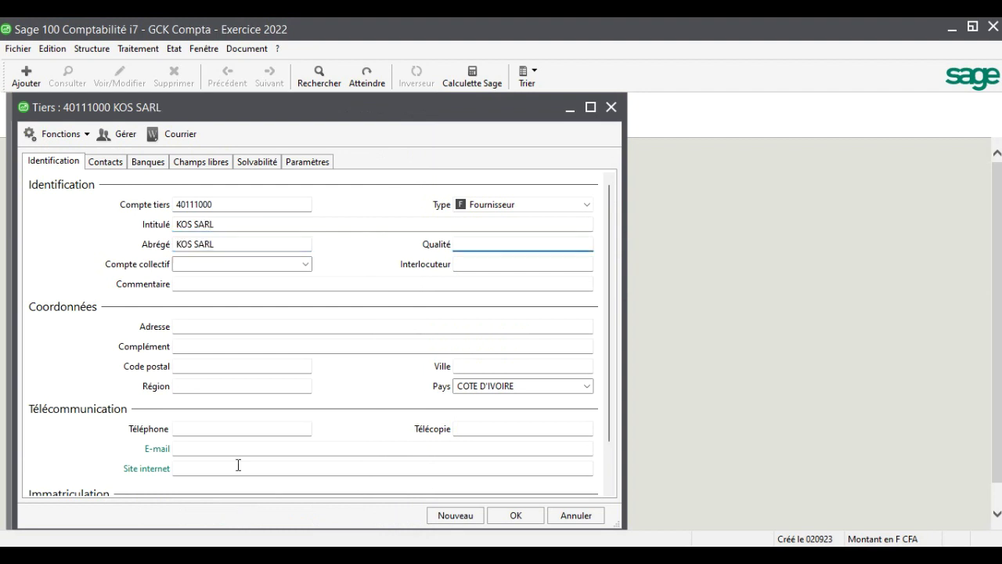
Assign collective account 40110000 Fournisseurs, city YAMOUSSOUKRO and the supplier's phone number, then save
left_click(309, 263)
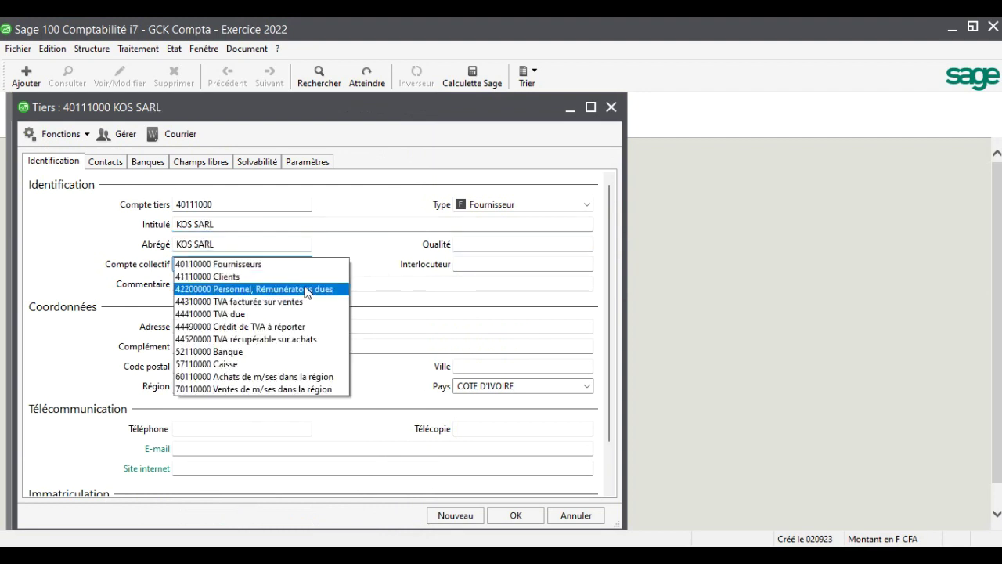
left_click(311, 268)
key("Tab")
key("Tab")
key("Tab")
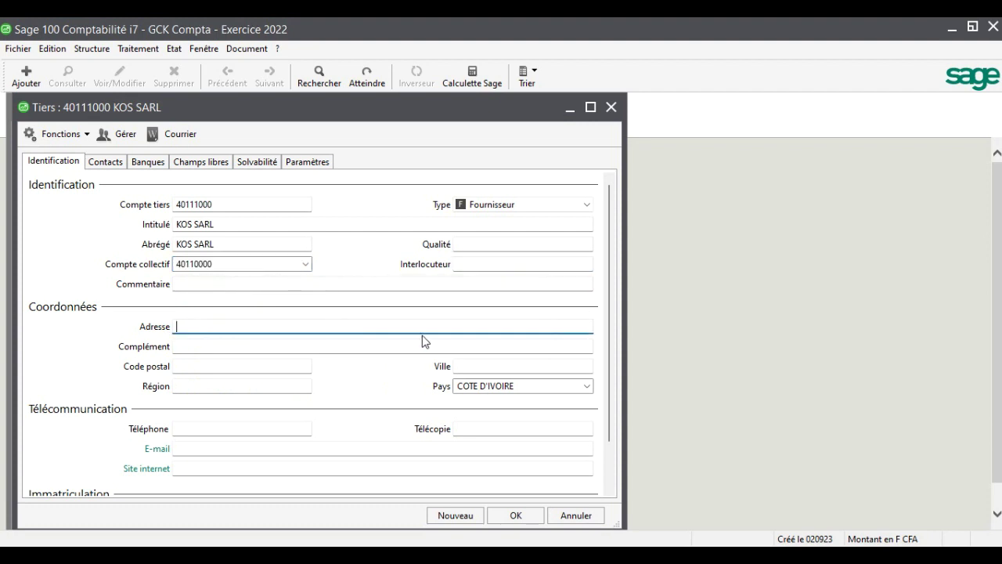
left_click(500, 366)
type("YAMOUSSOUKRO")
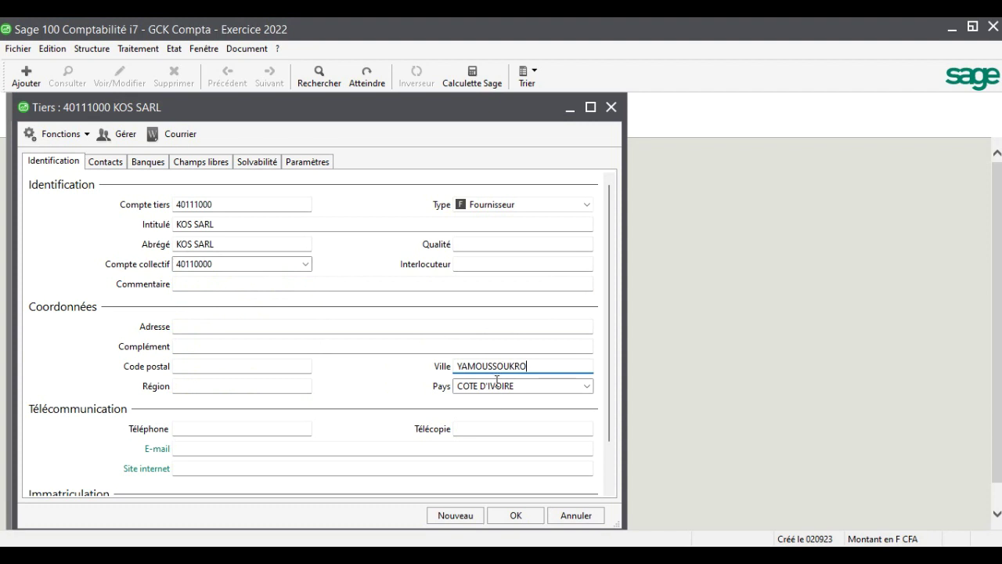
left_click(272, 429)
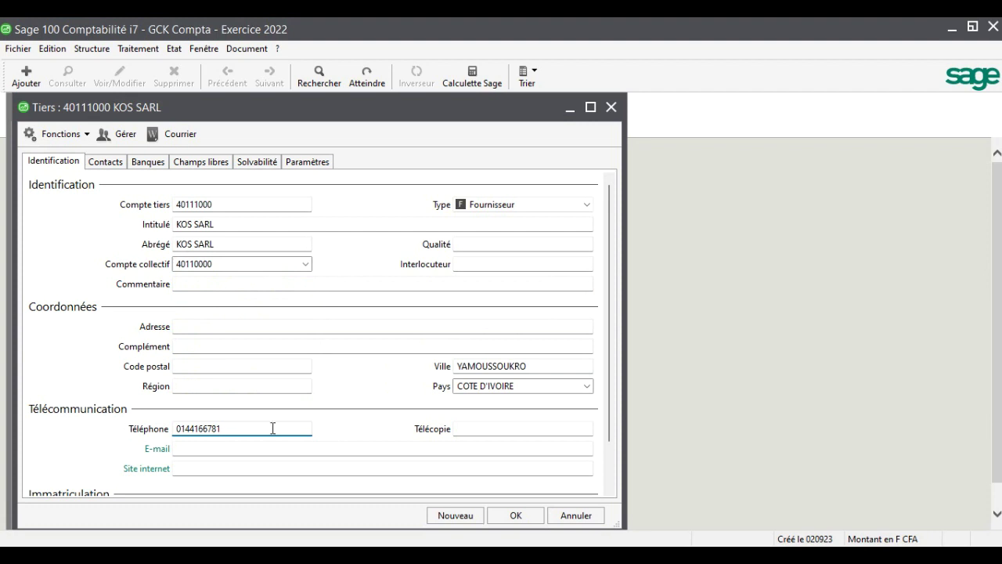
left_click(515, 516)
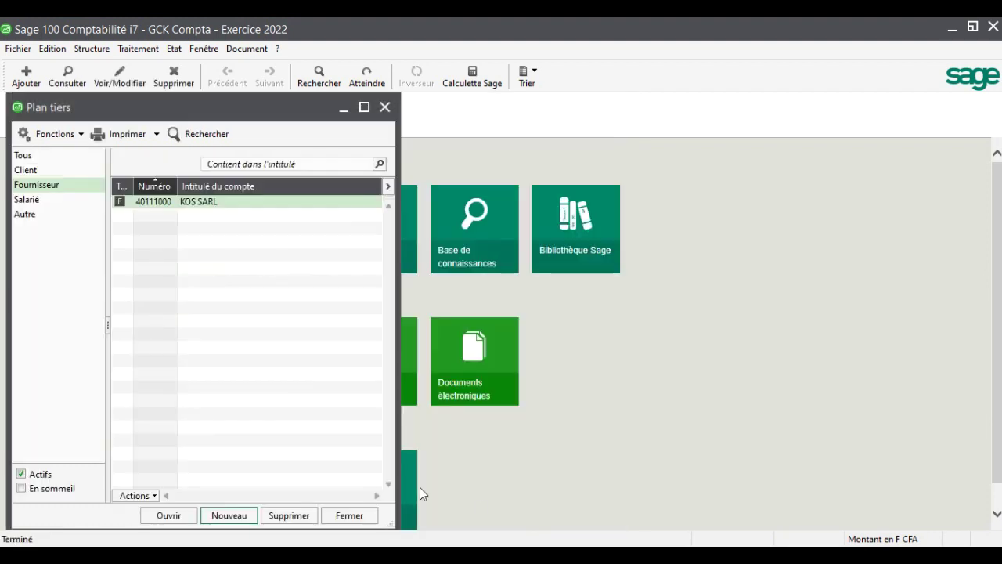
Start a new supplier account numbered 40112000, titled YAMG SA
left_click(232, 516)
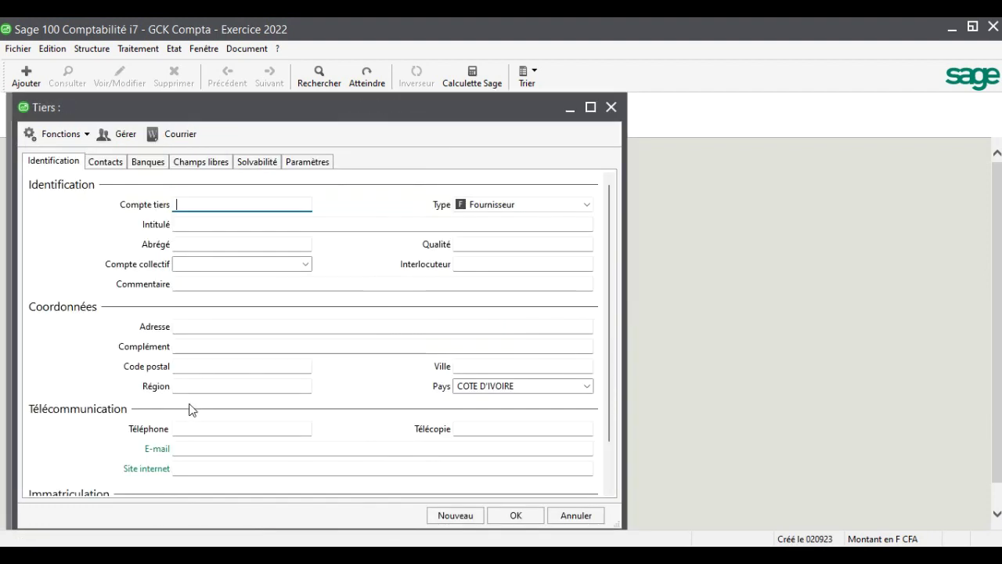
type("4011")
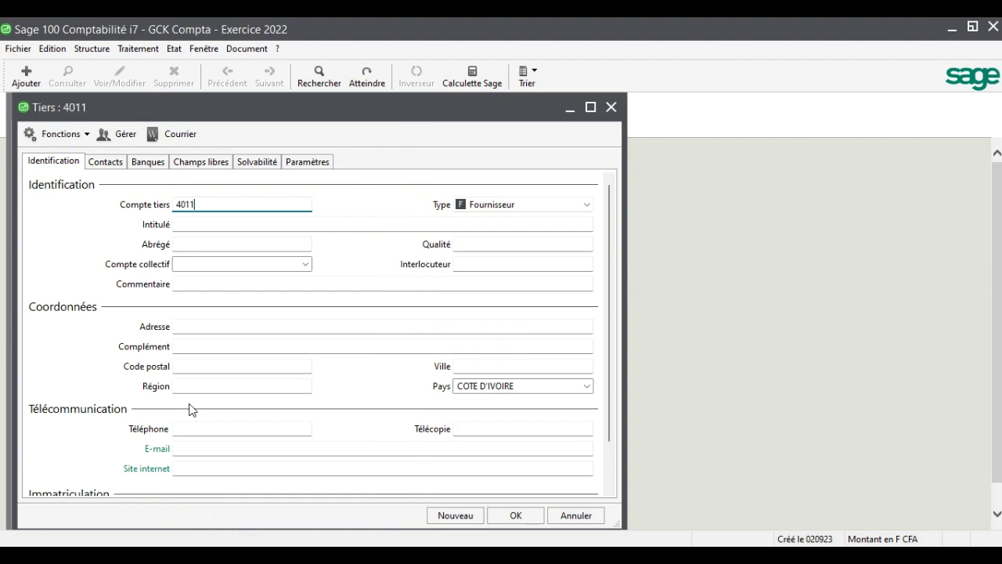
type("2000")
key("Tab")
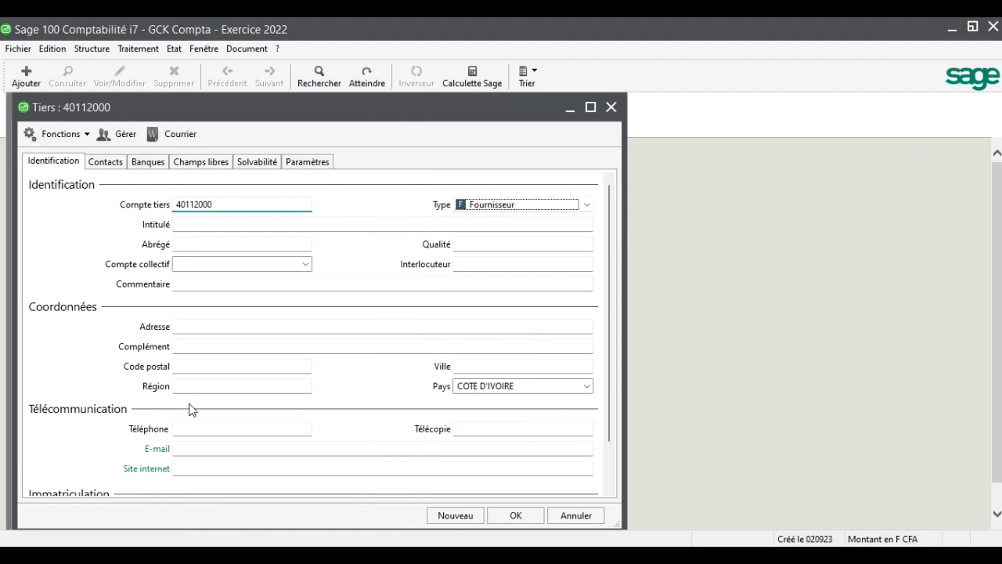
type("T")
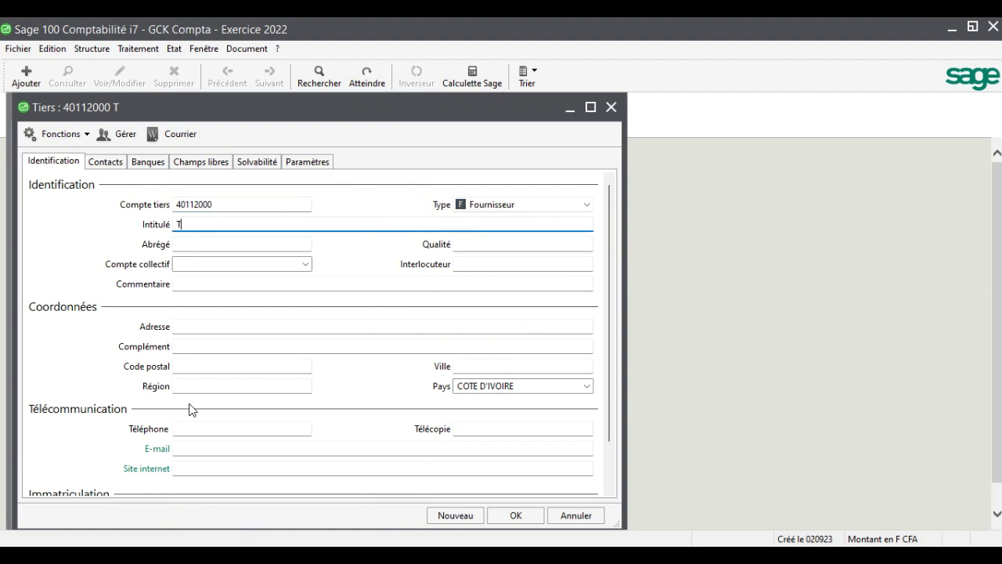
key("BackSpace")
type("YAMG SA")
key("Tab")
key("Tab")
key("Tab")
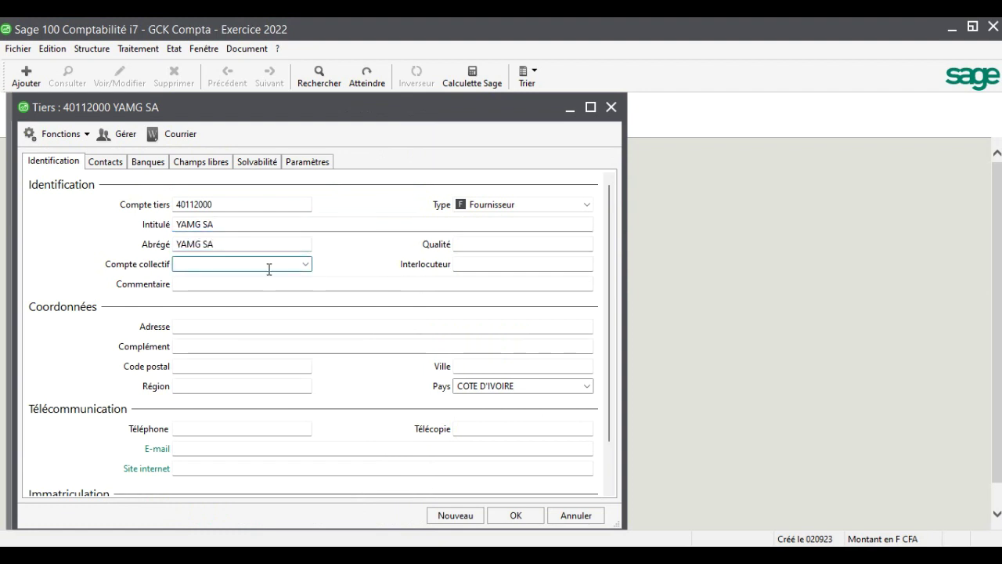
Set collective account 40110000, city ABIDJAN and the supplier's phone number, then save
left_click(305, 264)
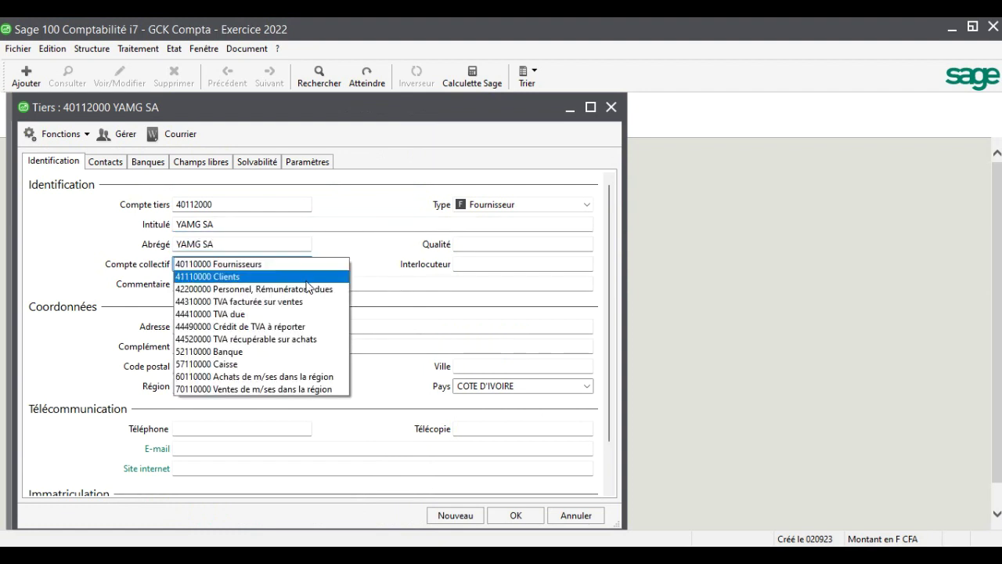
left_click(305, 264)
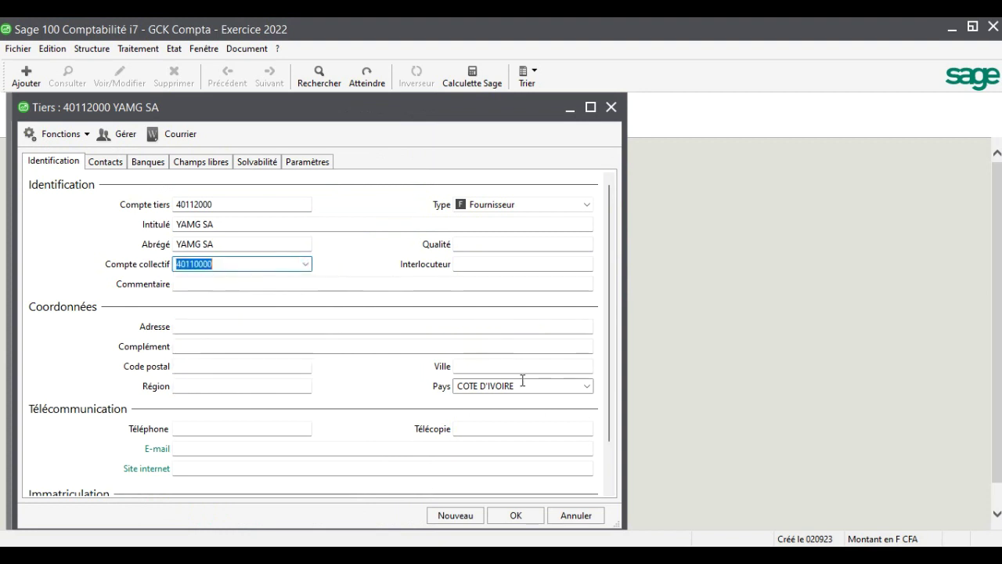
left_click(494, 367)
type("ABID")
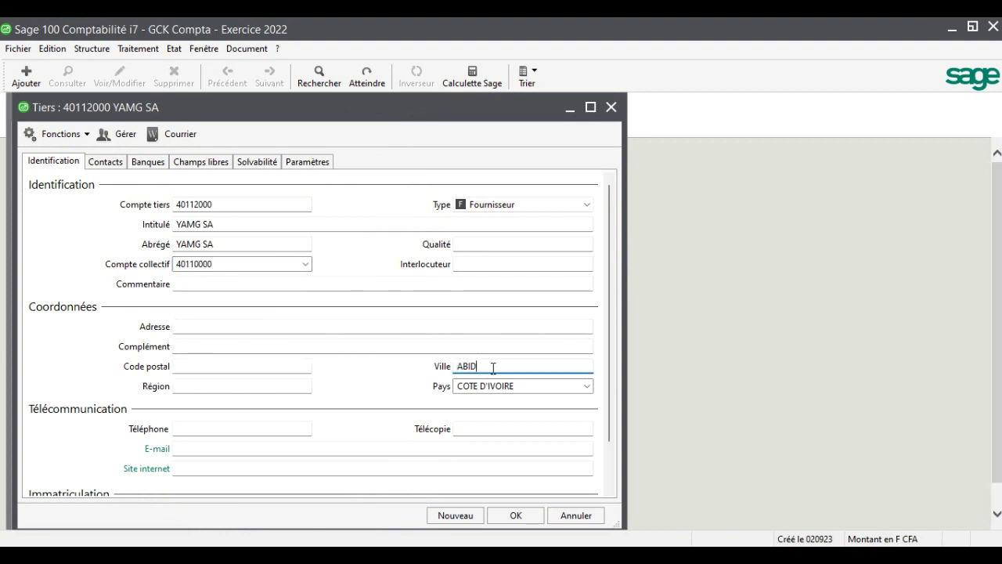
type("JAN")
key("Tab")
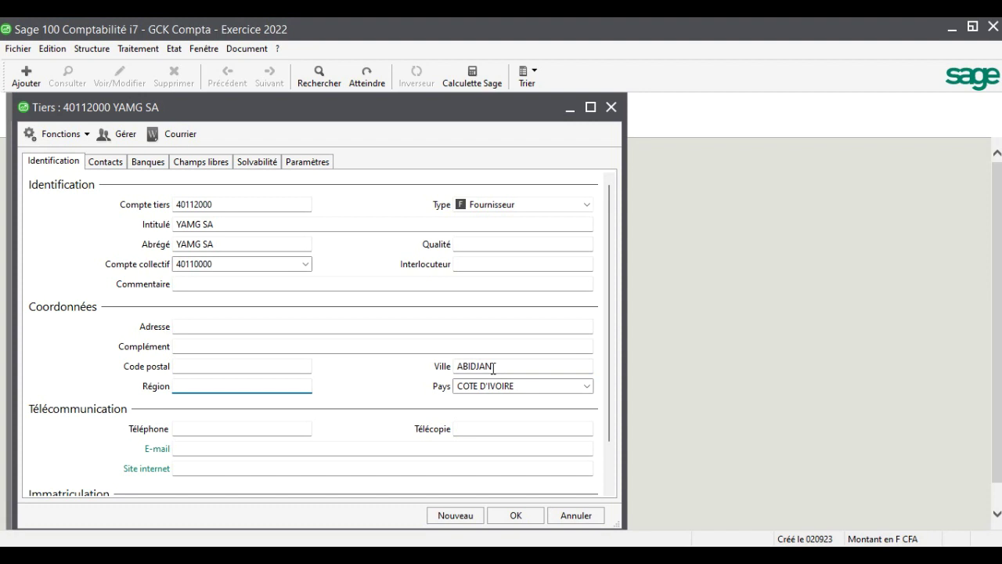
left_click(253, 431)
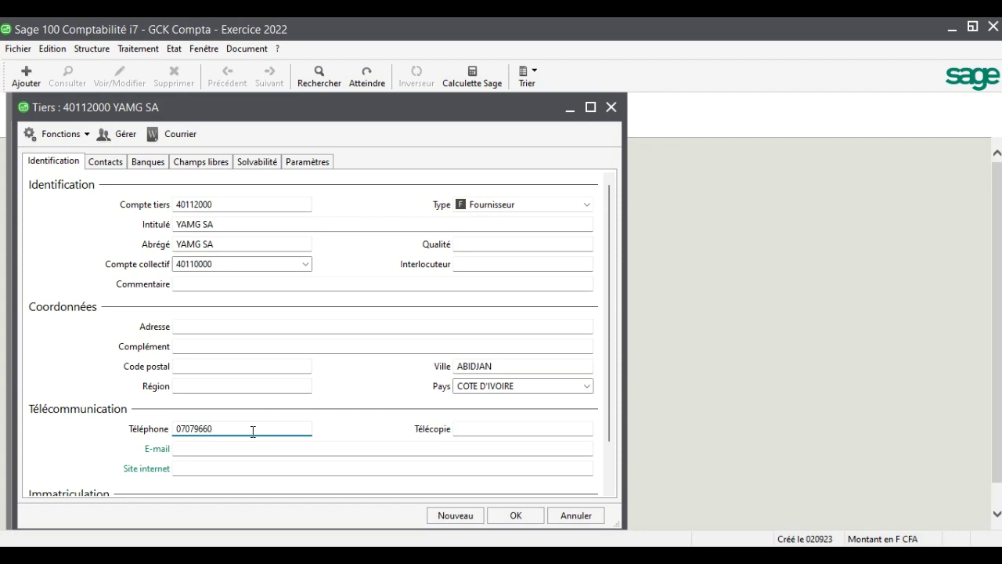
left_click(522, 515)
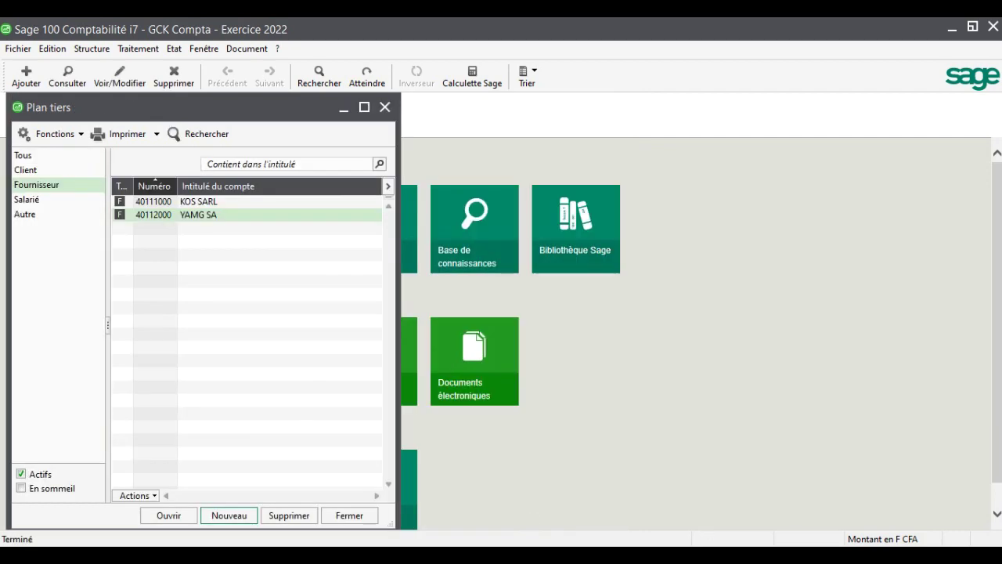
left_click(666, 555)
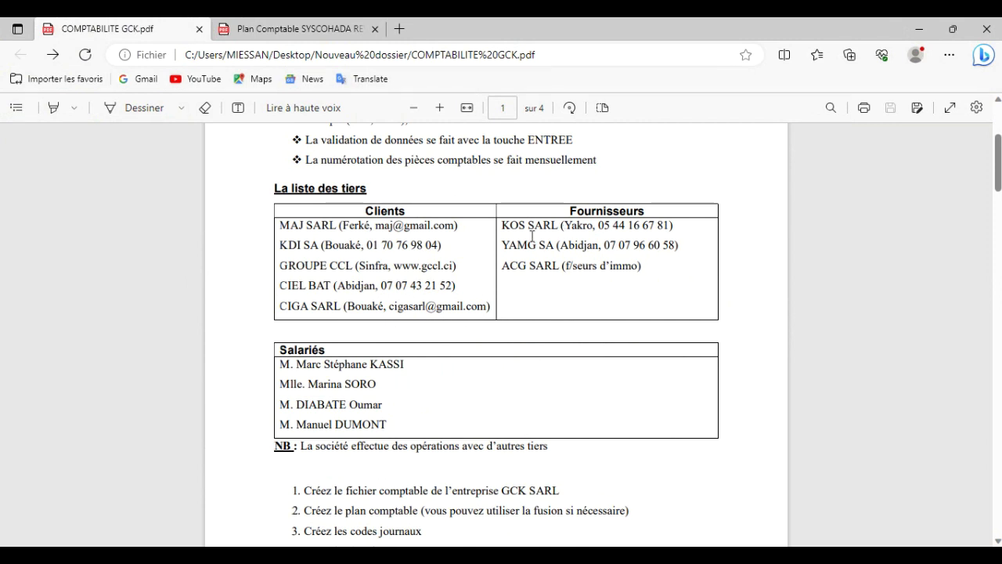
Review the KOS SARL, YAMG SA and ACG SARL supplier lines in the exercise PDF
left_click_drag(503, 225, 686, 242)
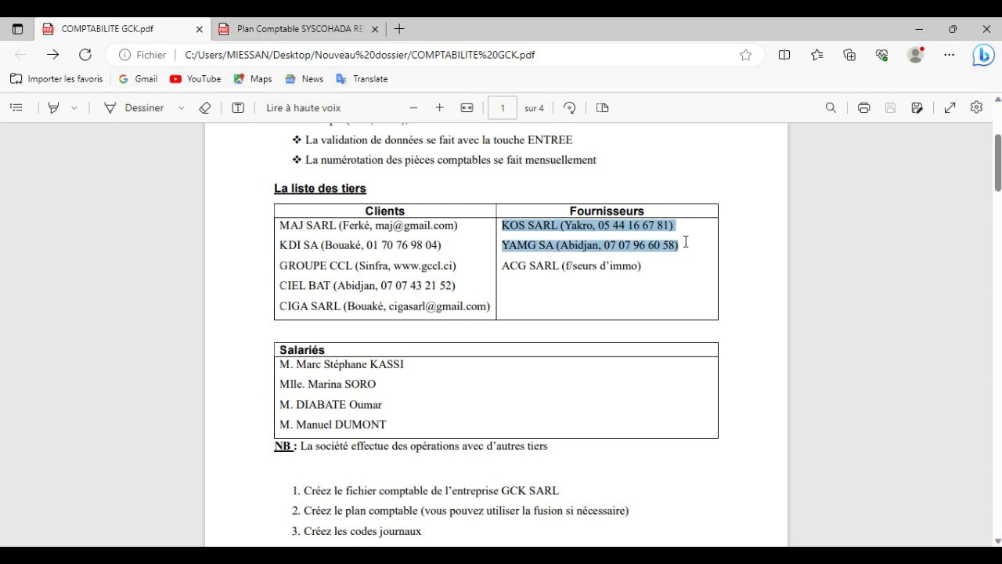
left_click_drag(681, 259, 665, 274)
left_click(665, 275)
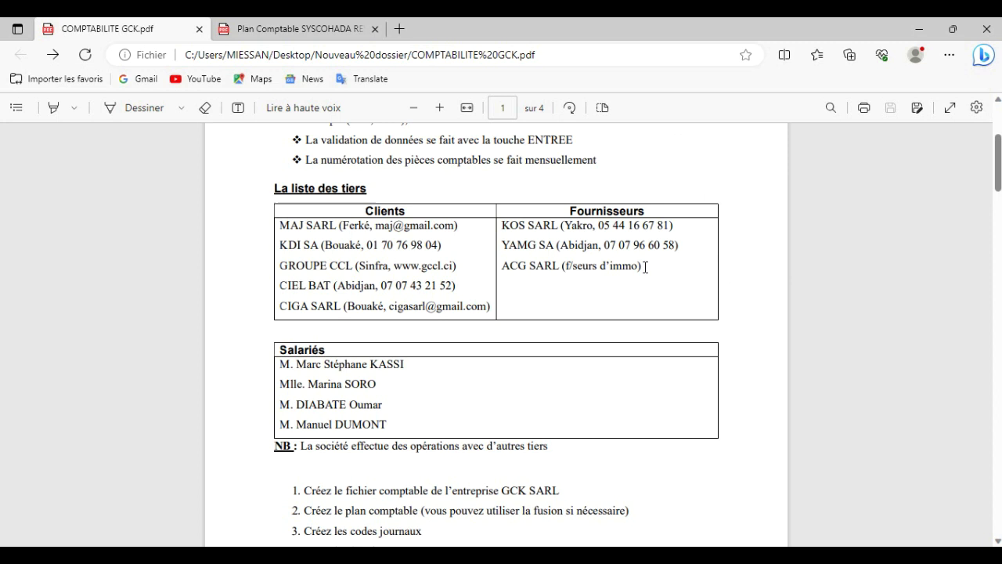
left_click_drag(644, 267, 499, 265)
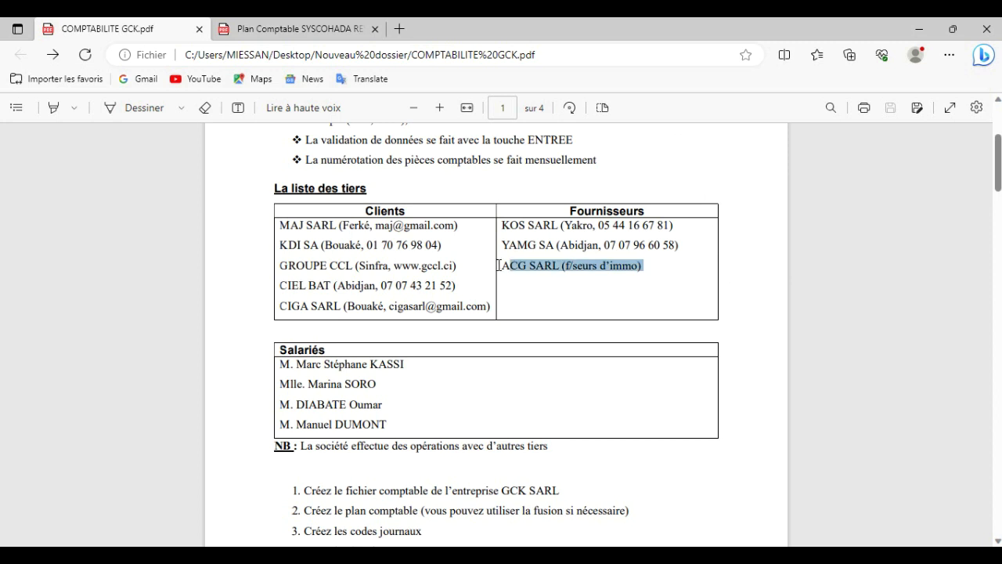
left_click_drag(506, 270, 509, 276)
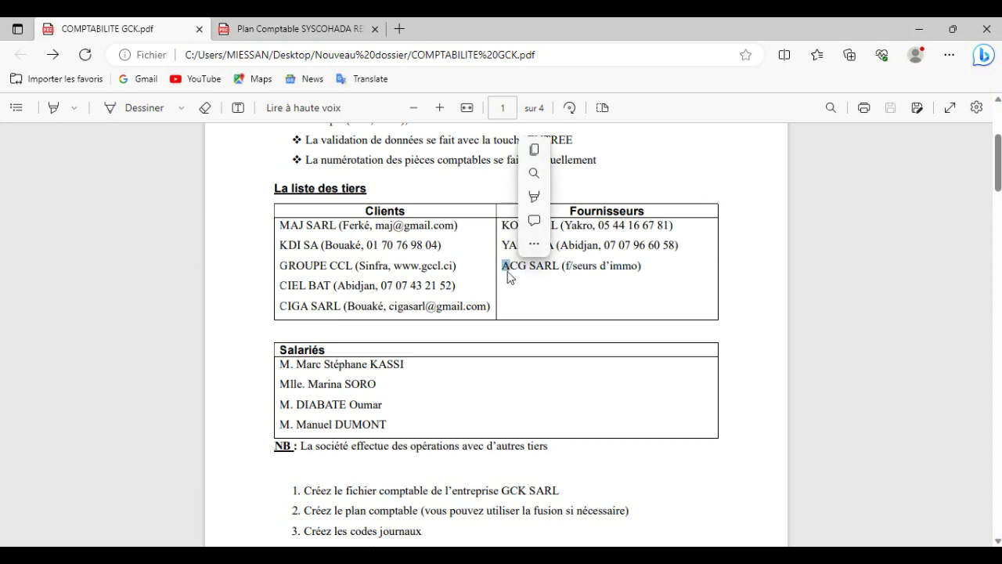
left_click(510, 276)
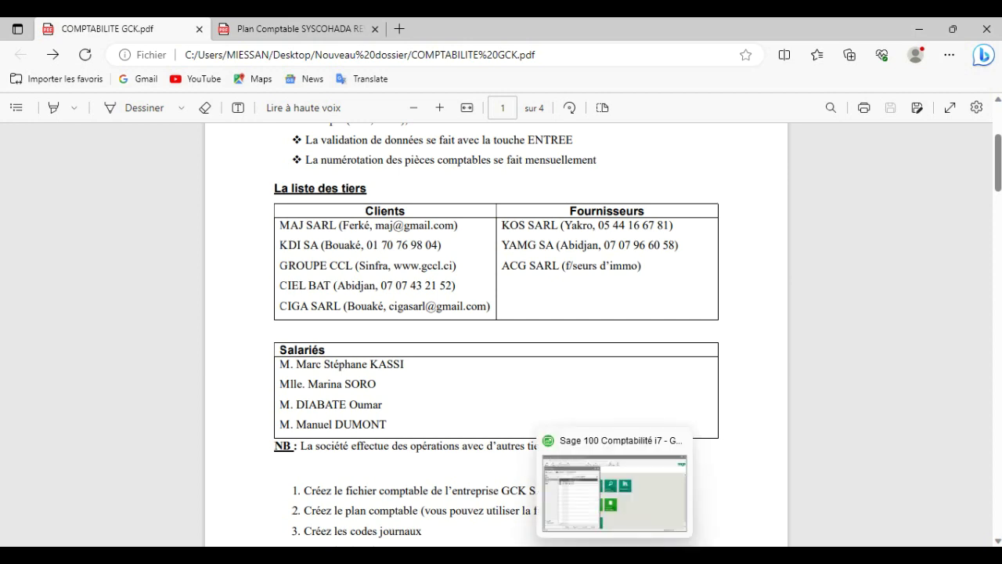
left_click(614, 555)
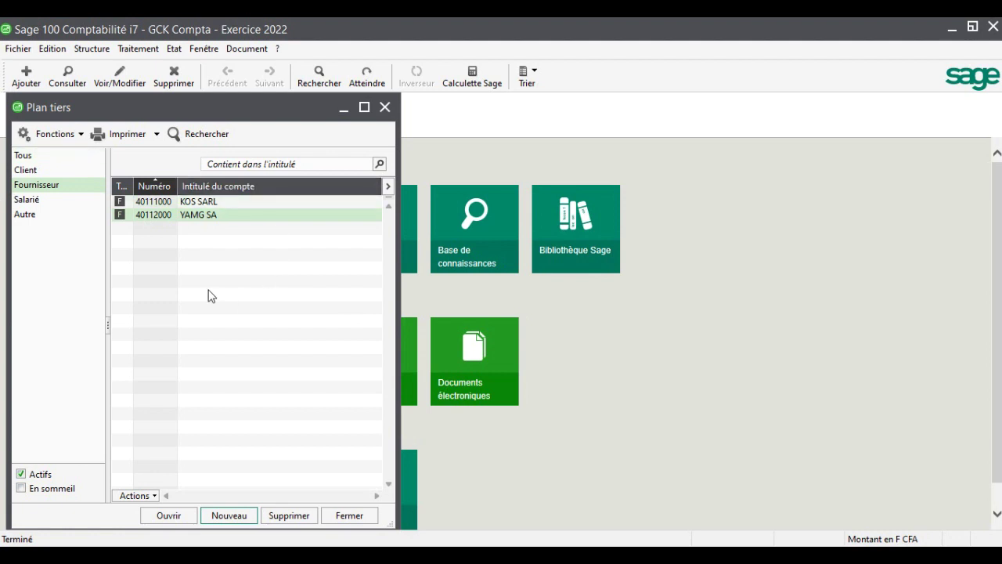
Open the Plan comptable from the Structure menu beside the supplier list
left_click(89, 50)
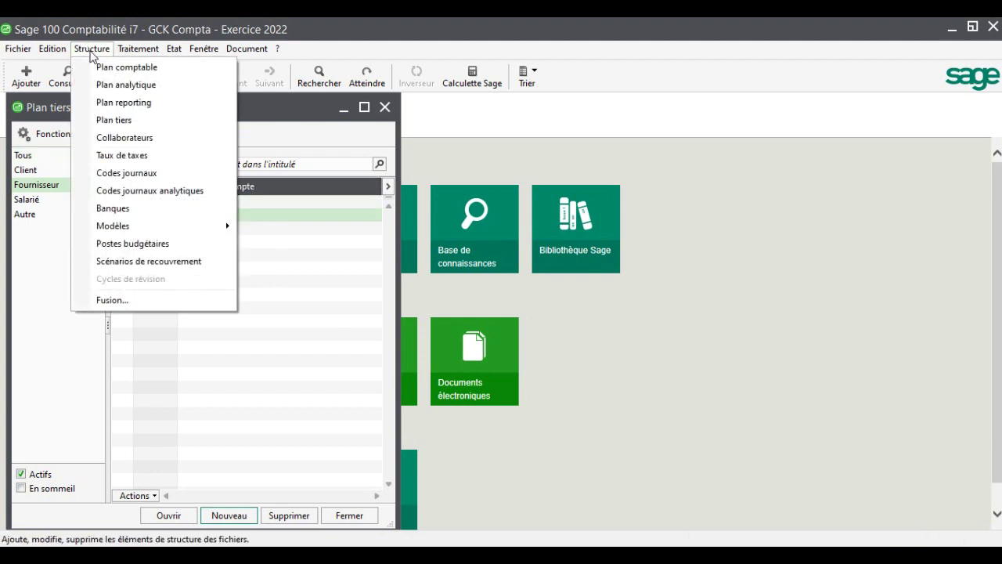
left_click(107, 69)
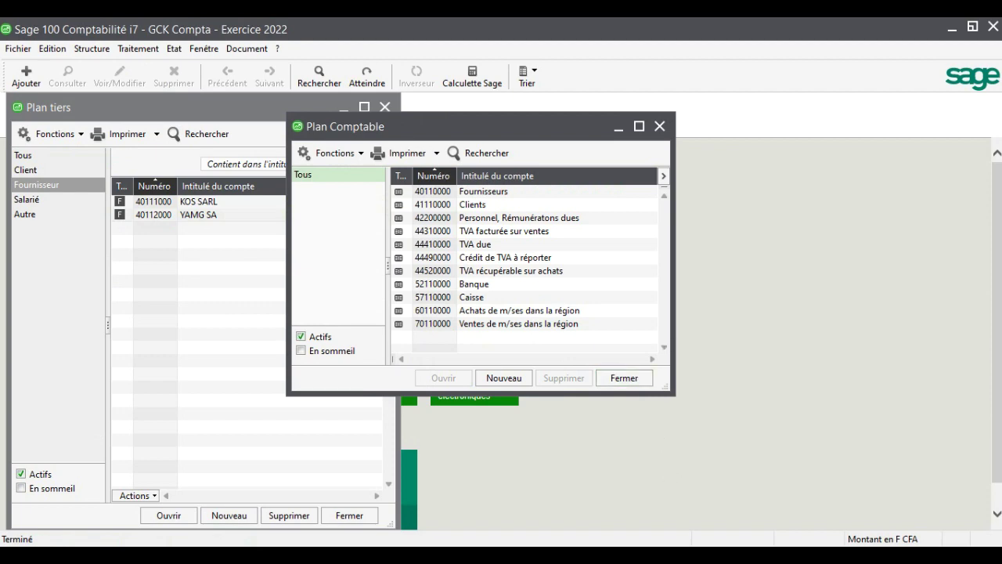
key("alt+Tab")
Look up the 481 Fournisseurs d'investissements accounts in the SYSCOHADA chart PDF
left_click(285, 23)
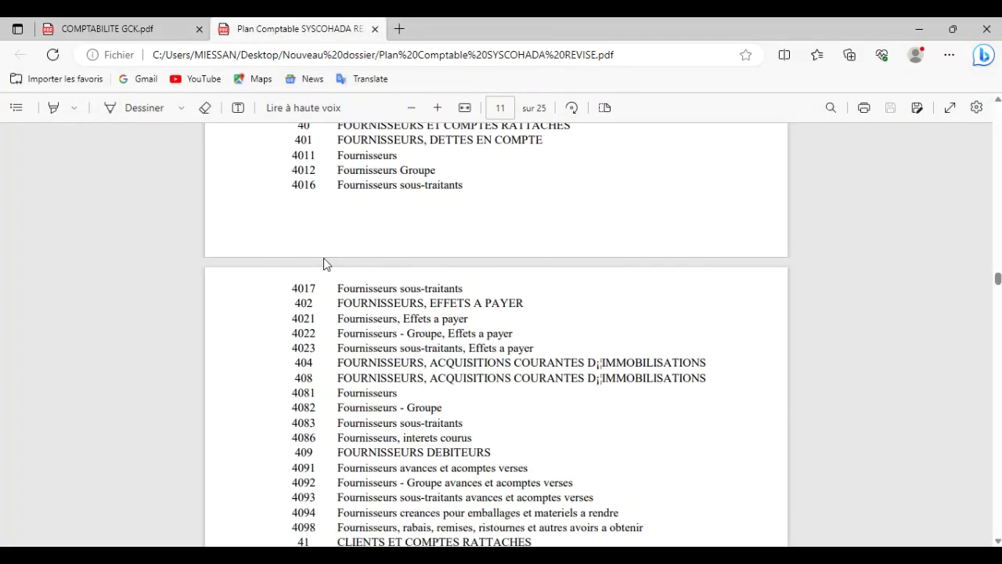
scroll(324, 258, "down", 10)
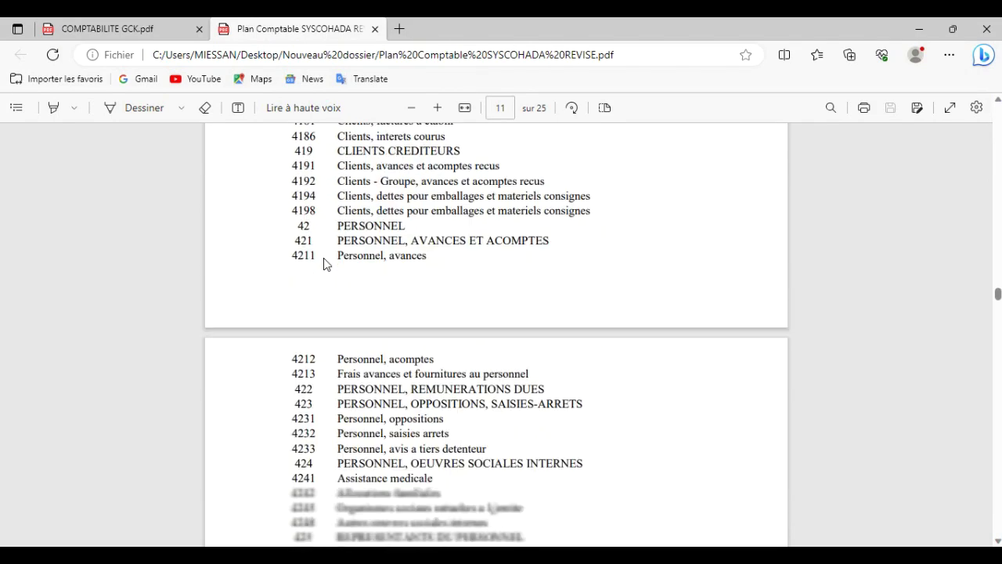
scroll(323, 264, "down", 5)
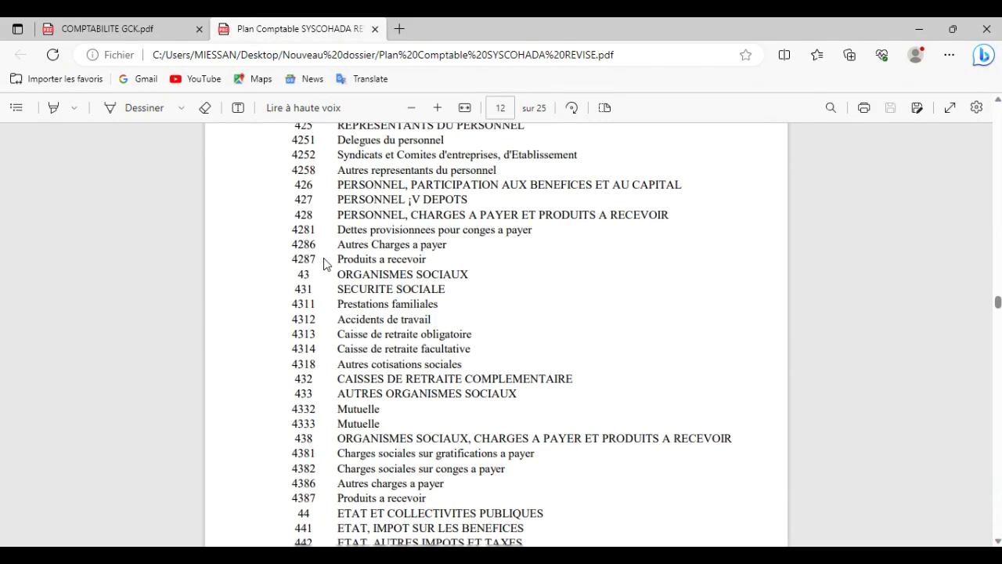
scroll(325, 259, "down", 15)
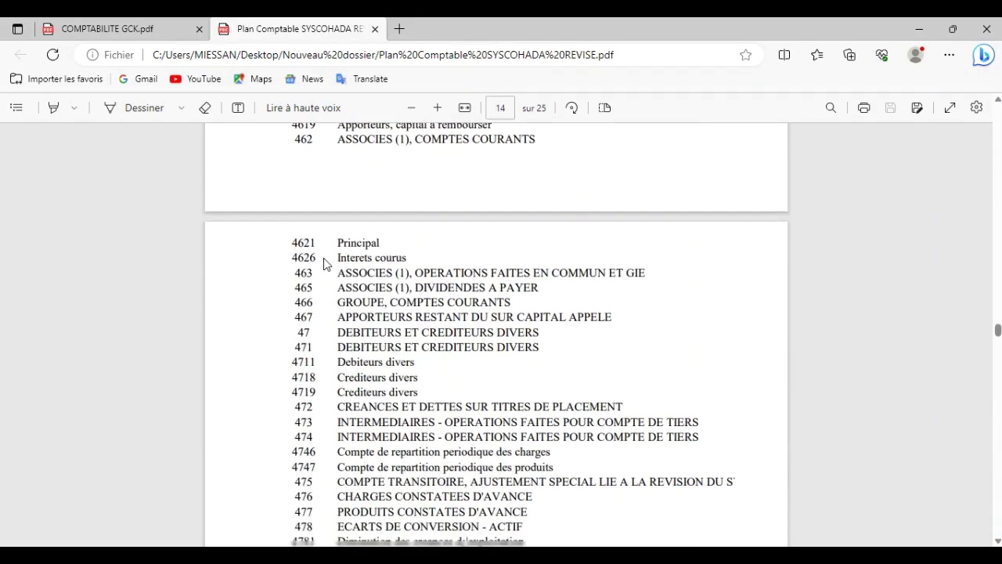
scroll(323, 264, "down", 5)
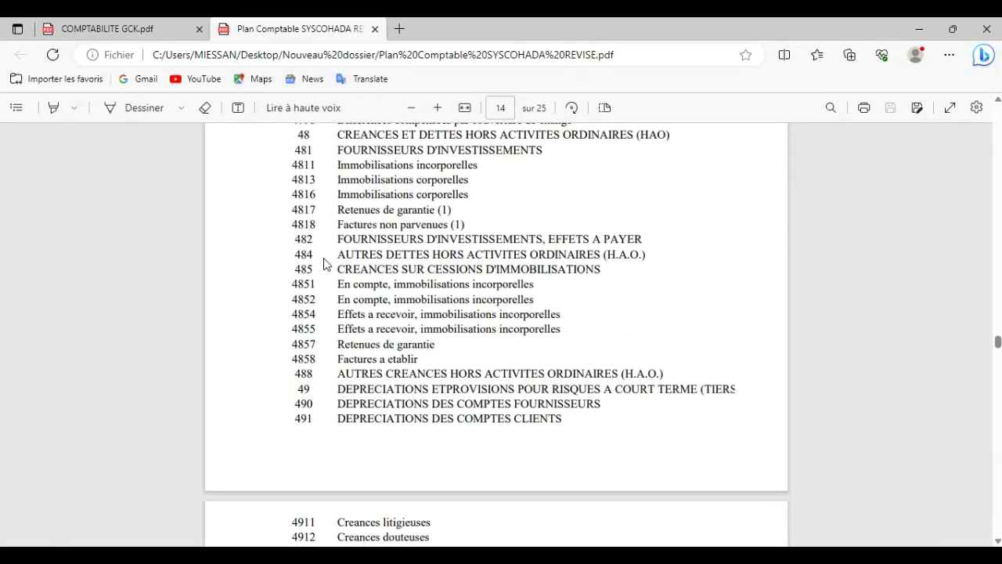
scroll(324, 264, "up", 1)
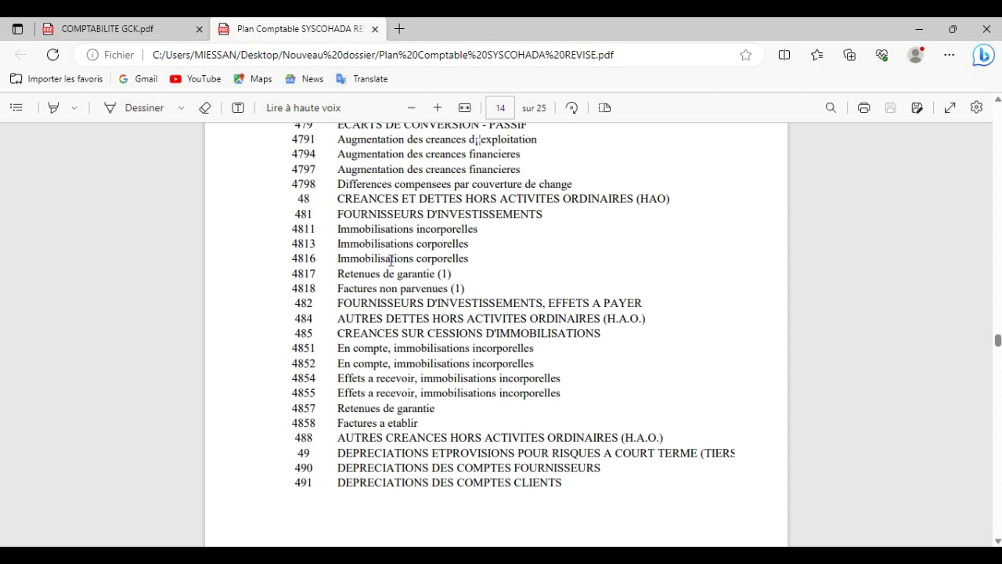
scroll(390, 261, "down", 2)
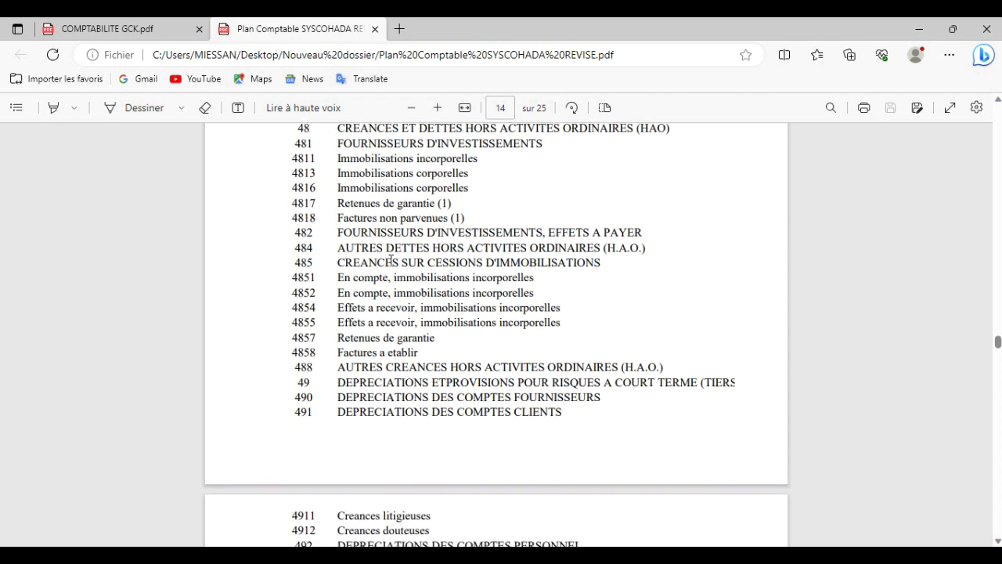
mouse_move(647, 555)
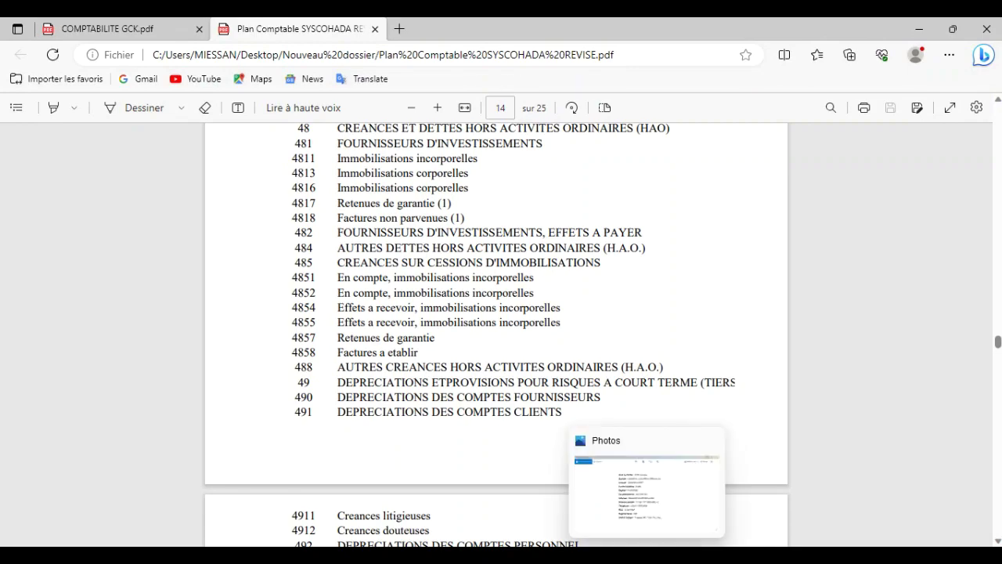
mouse_move(611, 555)
left_click(615, 489)
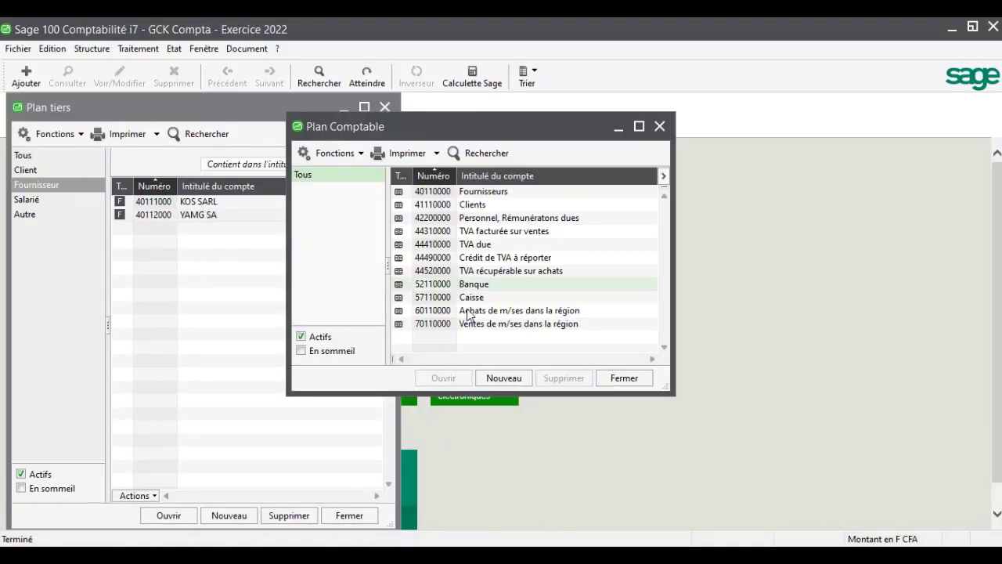
Create general account 4812 'Fournisseurs d'immo' with nature Fournisseur, then close the chart
left_click(503, 377)
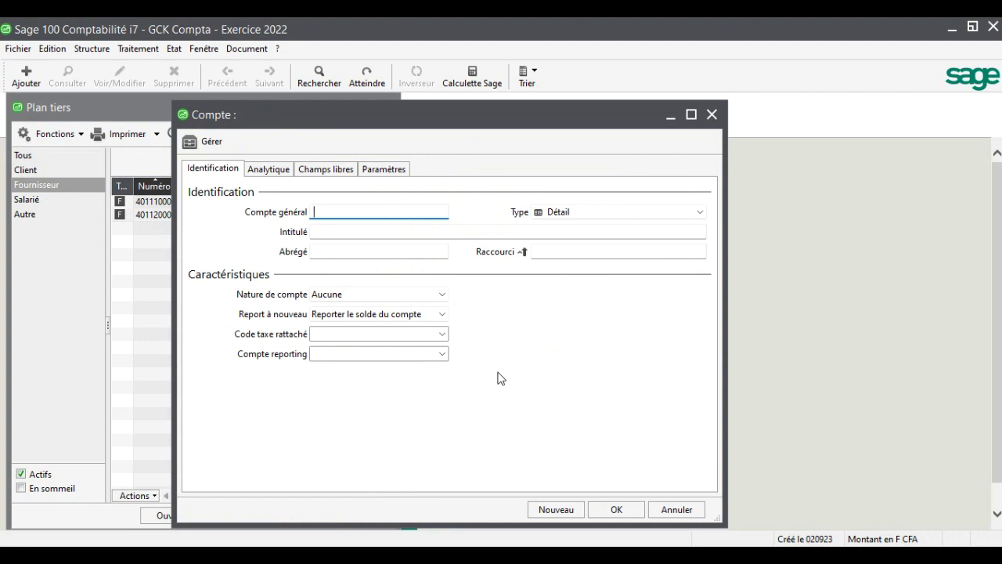
type("4812")
key("Tab")
type("F")
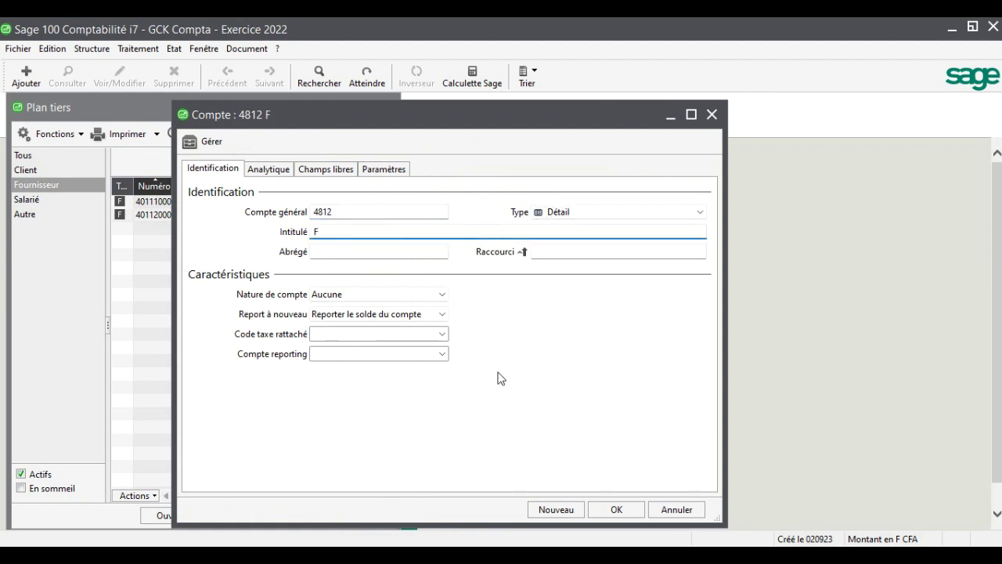
type("ournisseurs d'immo")
key("Tab")
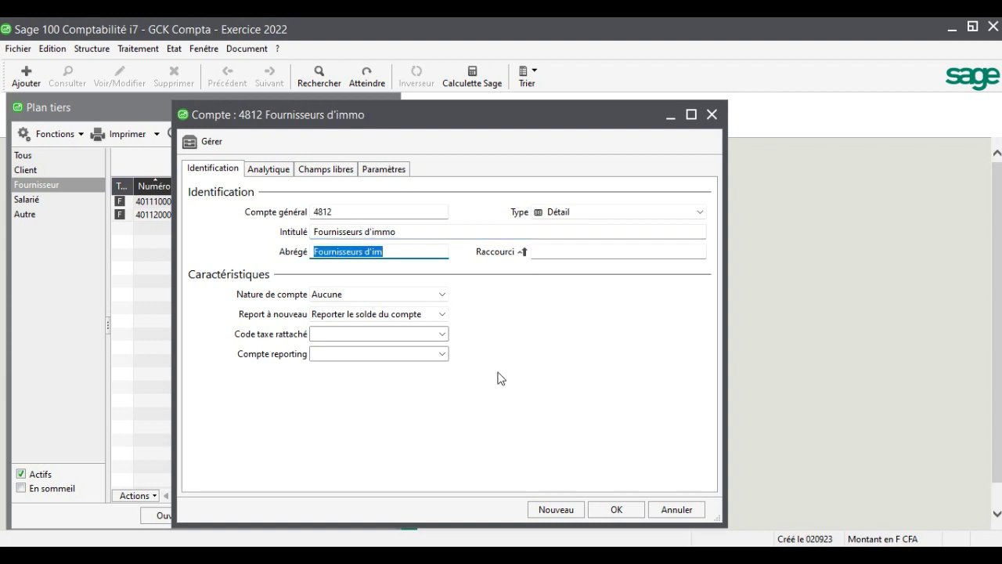
key("Tab")
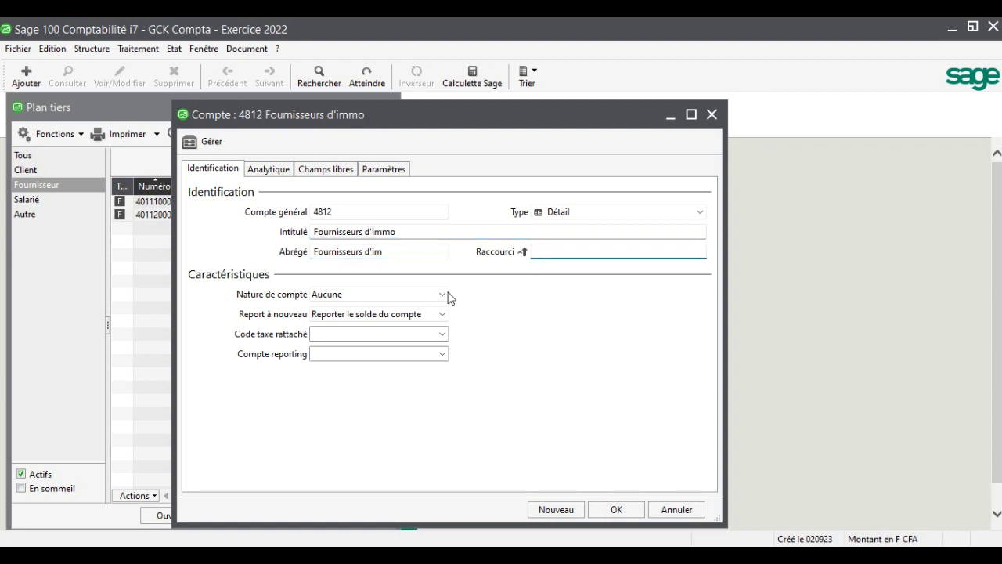
left_click(444, 294)
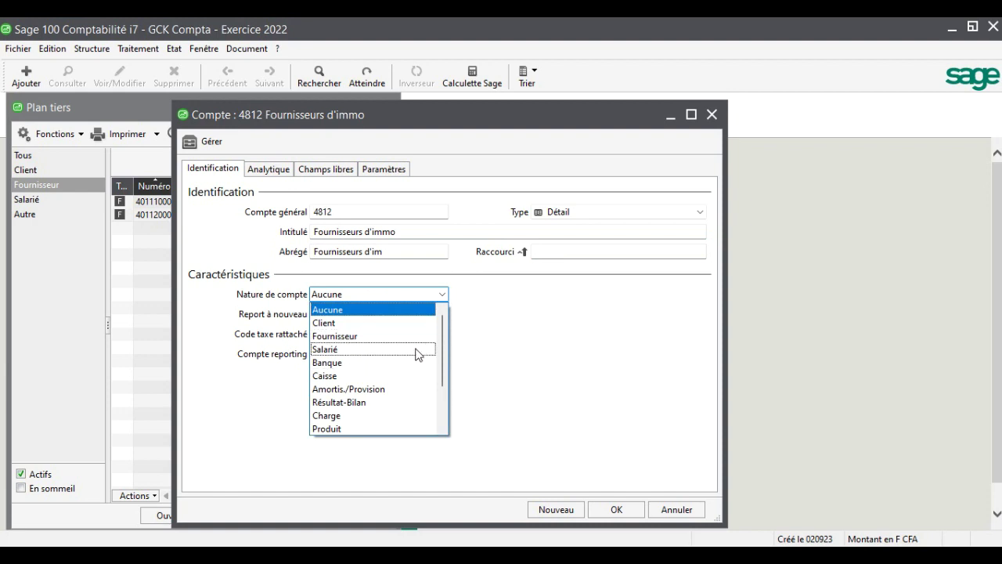
left_click(385, 336)
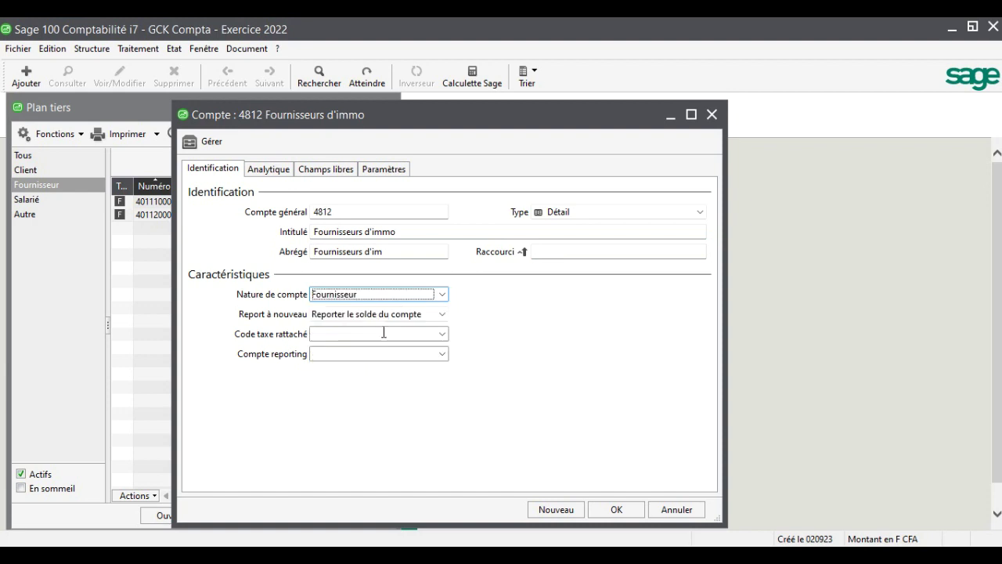
left_click(617, 510)
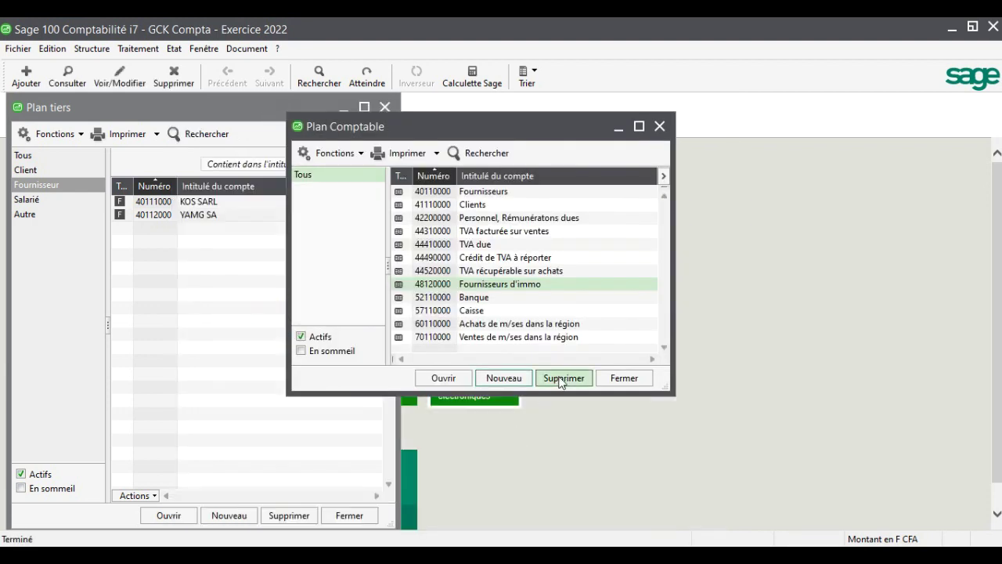
left_click(632, 384)
Create supplier account 48121000 'ACG SARL' on collective account 48120000
left_click(237, 507)
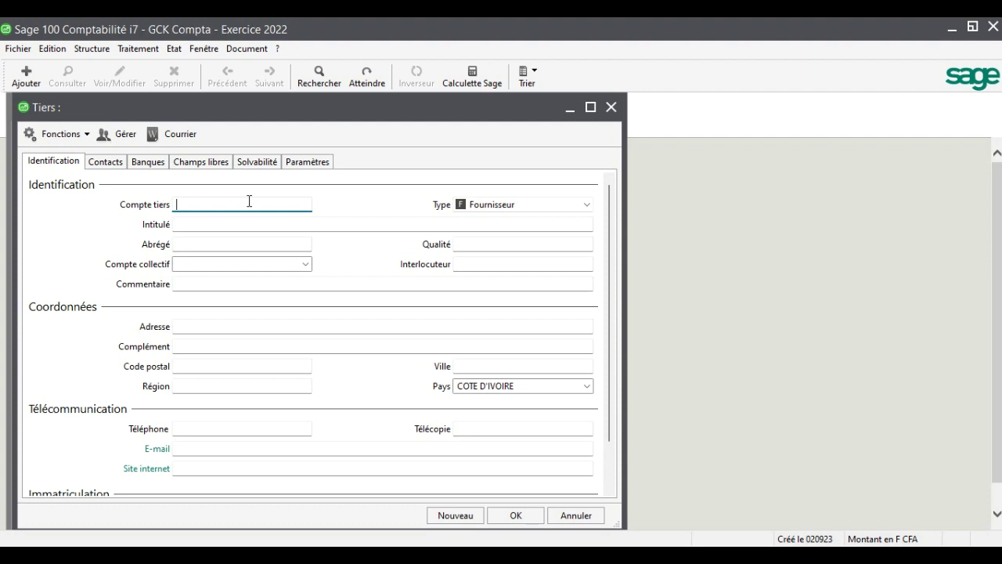
type("48121")
type("000")
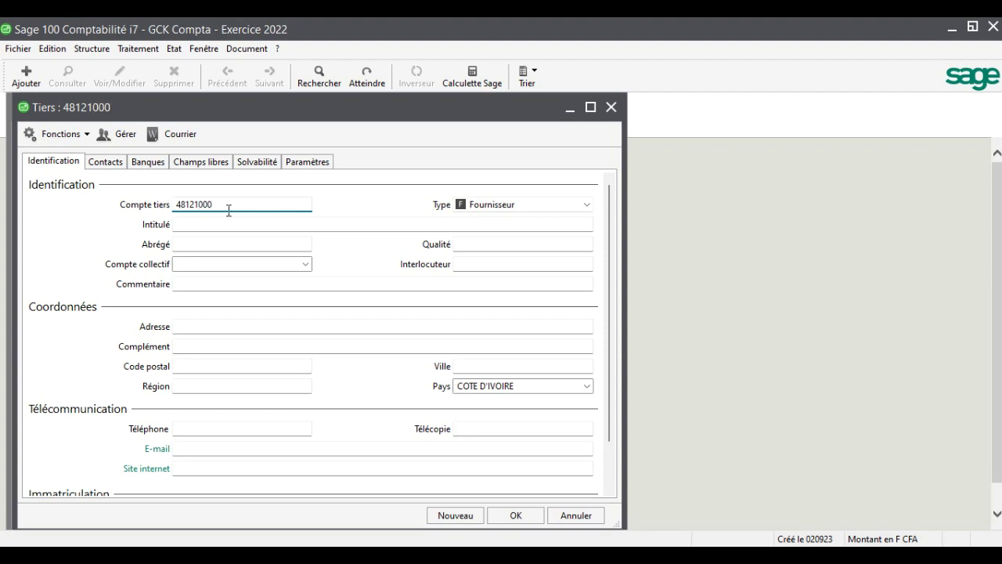
key("Tab")
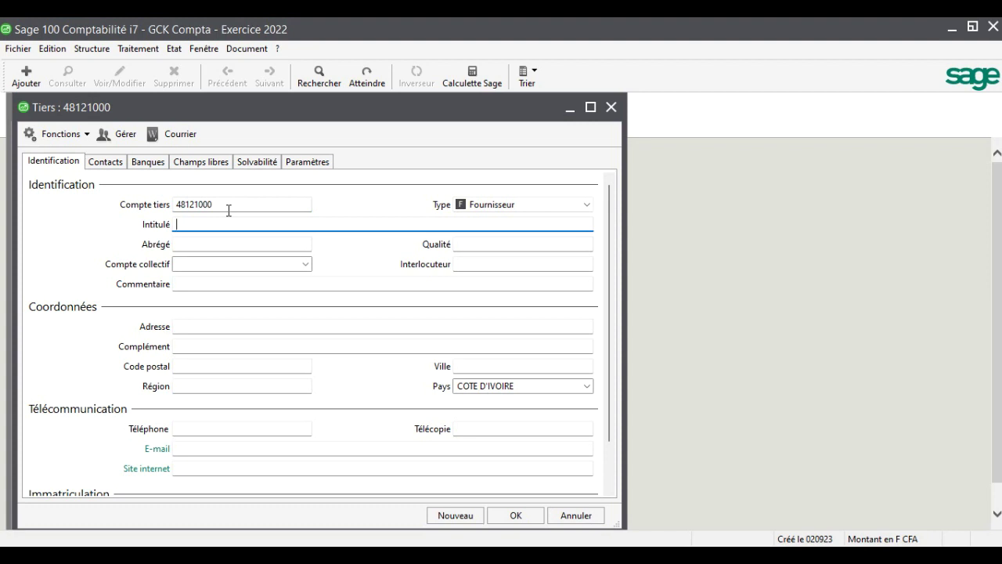
type("ACG SARL")
key("Tab")
key("Tab")
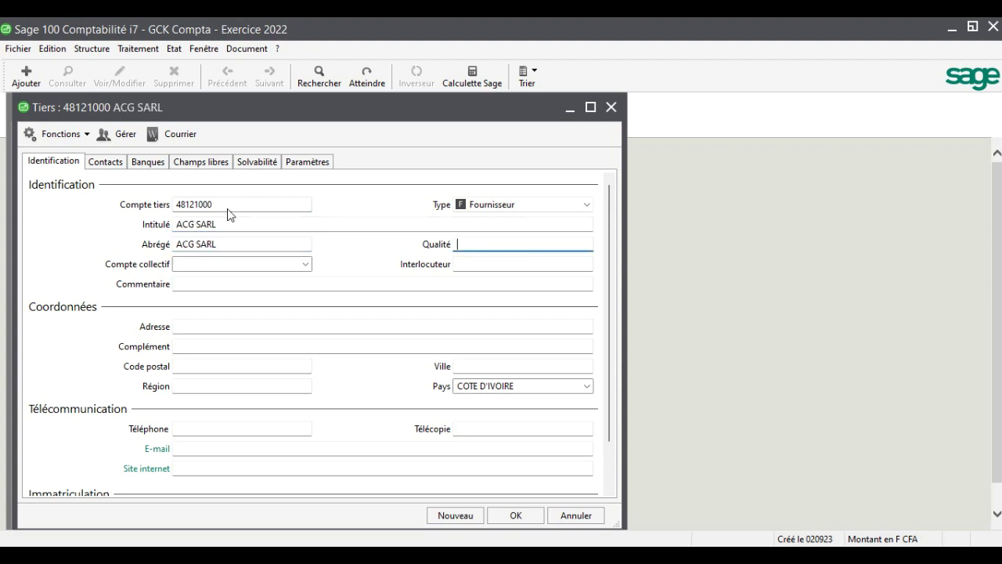
left_click(305, 264)
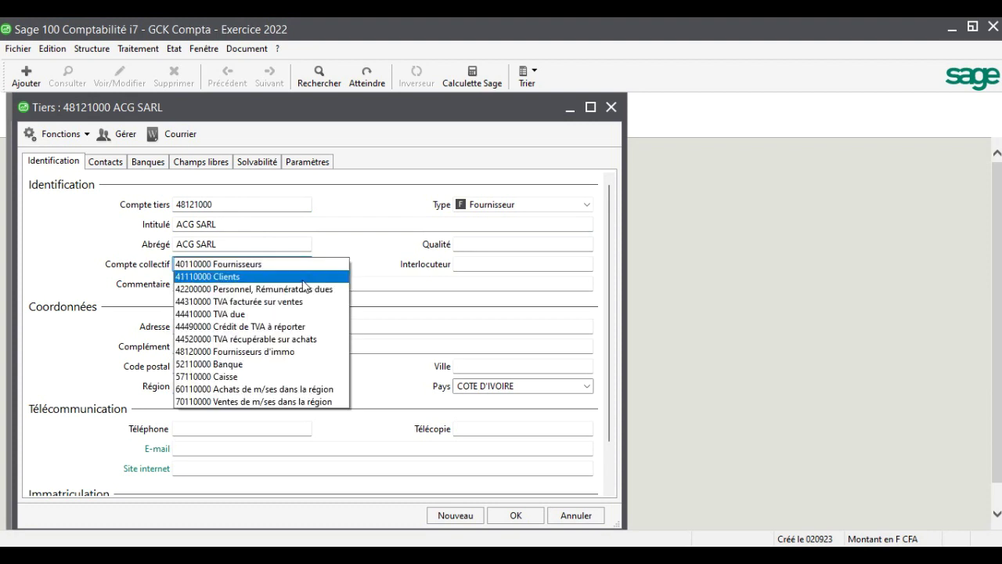
left_click(245, 359)
key("Tab")
key("Tab")
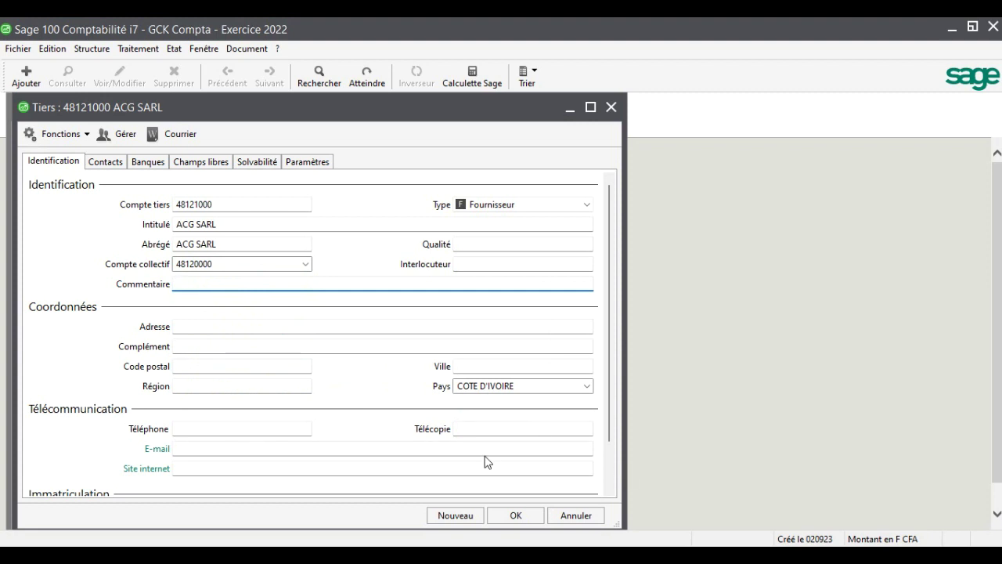
left_click(517, 515)
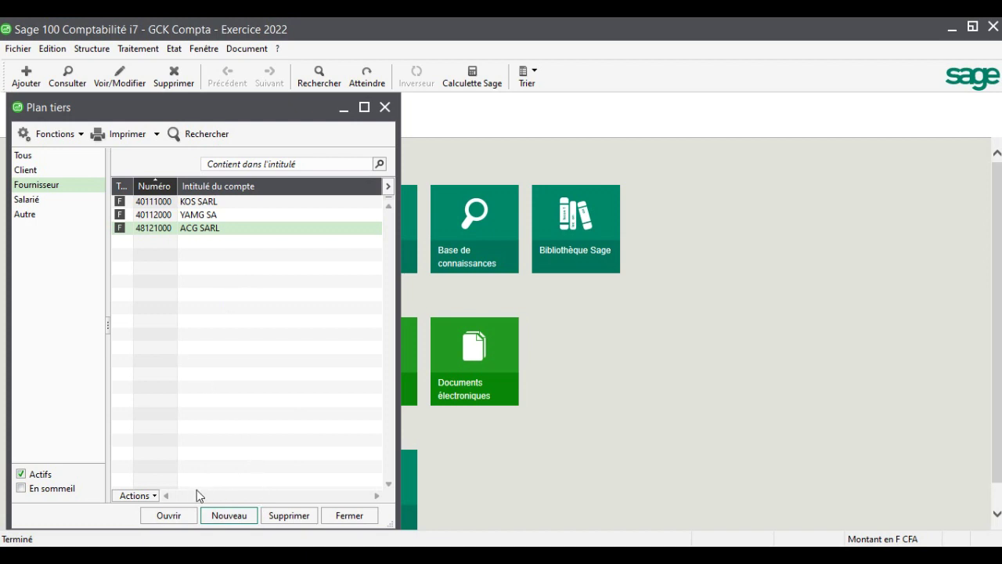
Create supplier account 40113000 'AUTRES FOURNISSEURS' on collective account 40110000
left_click(231, 518)
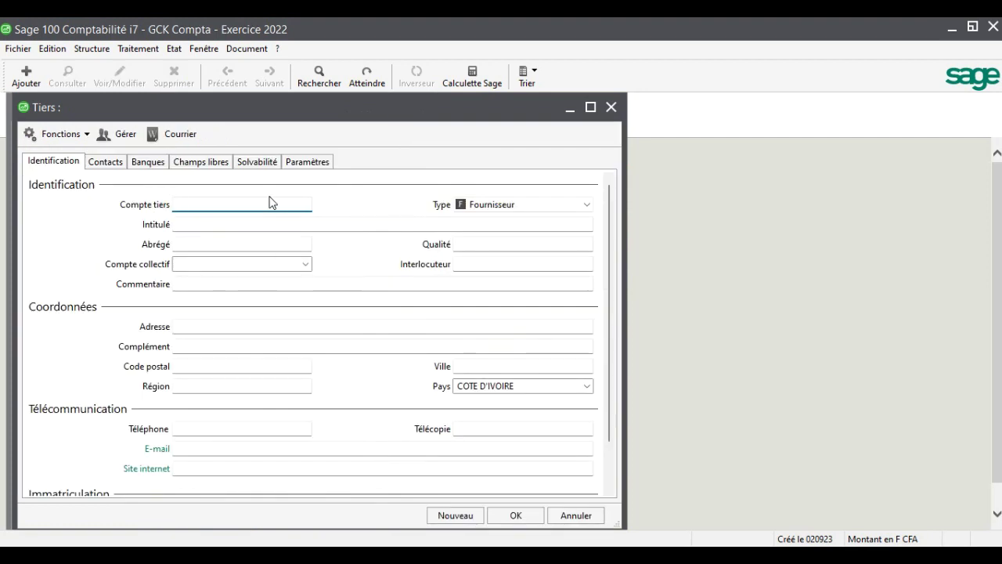
type("40113000")
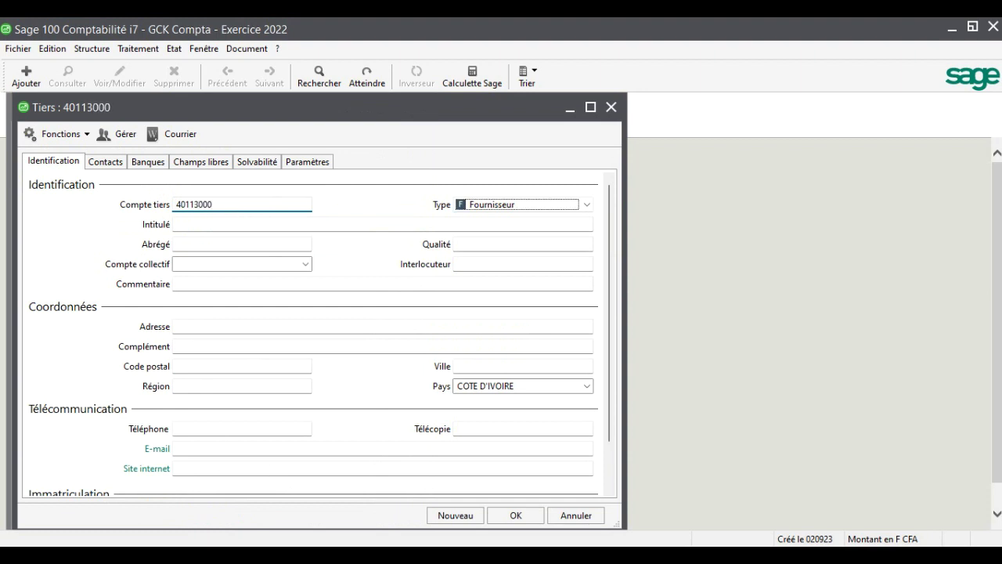
key("Tab")
type("AUTRESS")
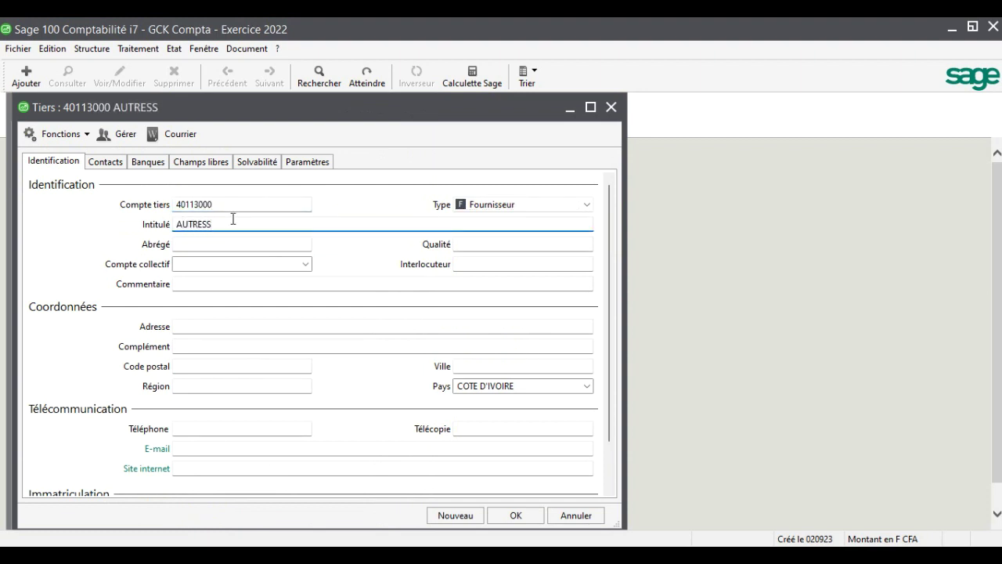
key("BackSpace")
type("FOURNISS")
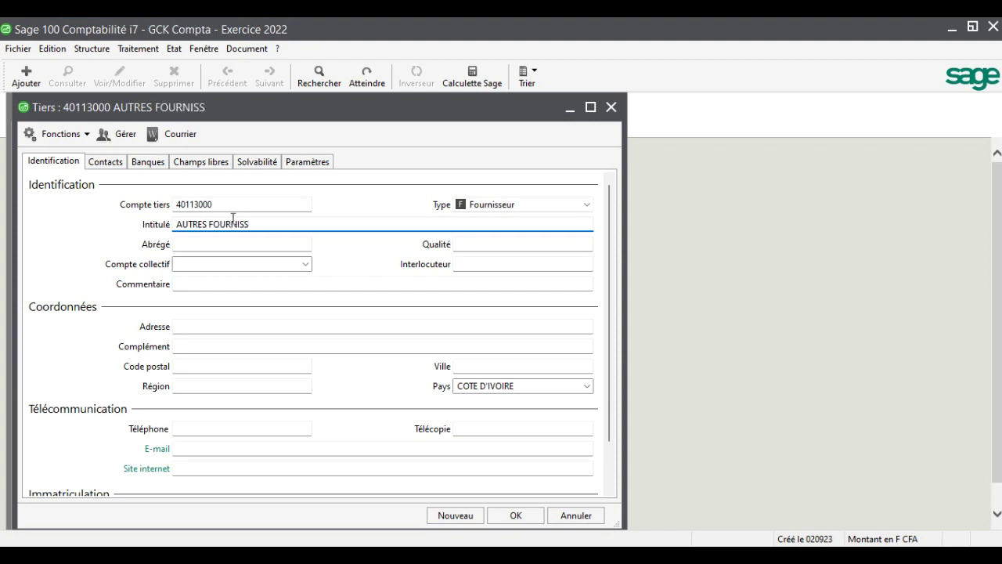
type("EURS")
key("Tab")
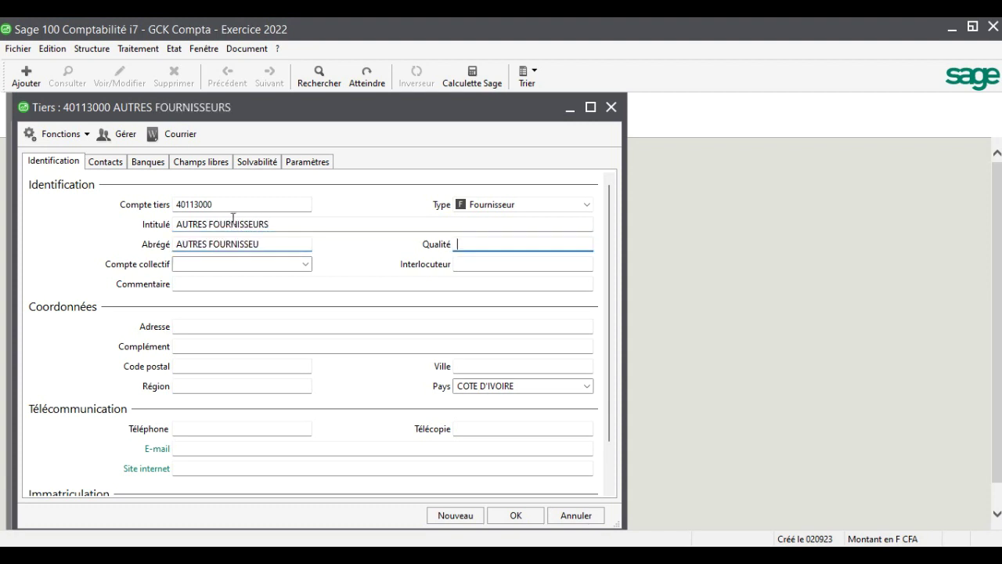
left_click(307, 269)
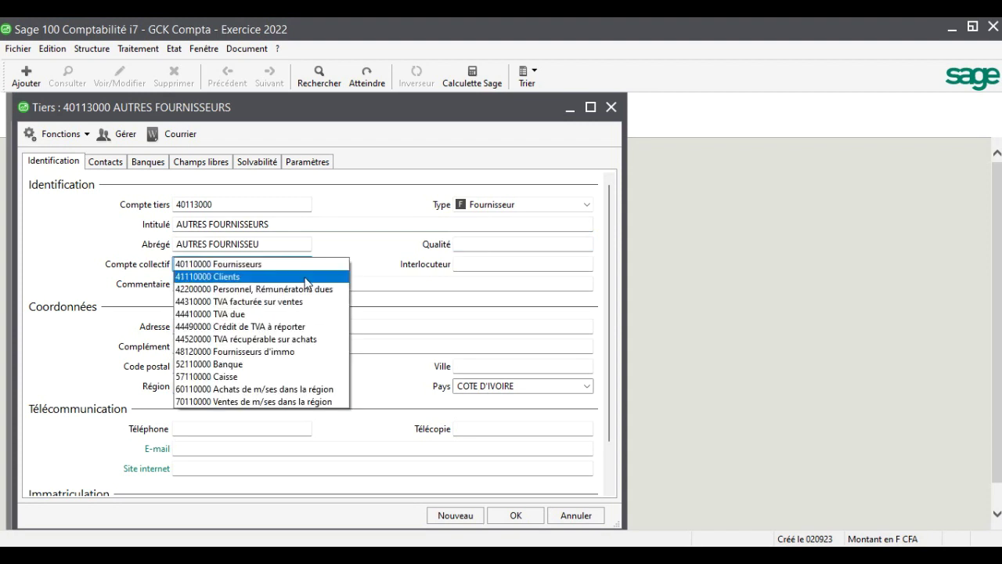
left_click(306, 270)
key("Tab")
key("Tab")
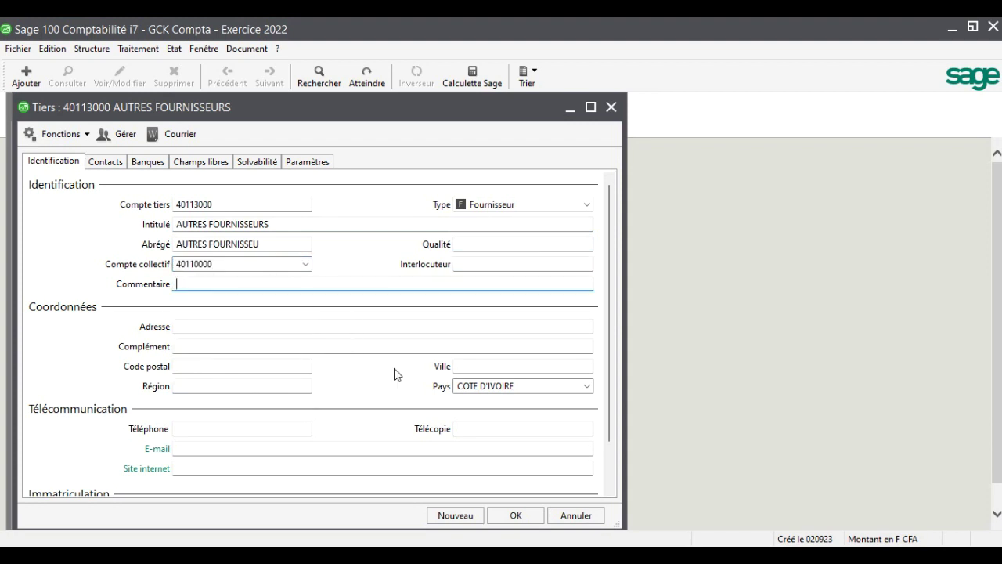
left_click(514, 513)
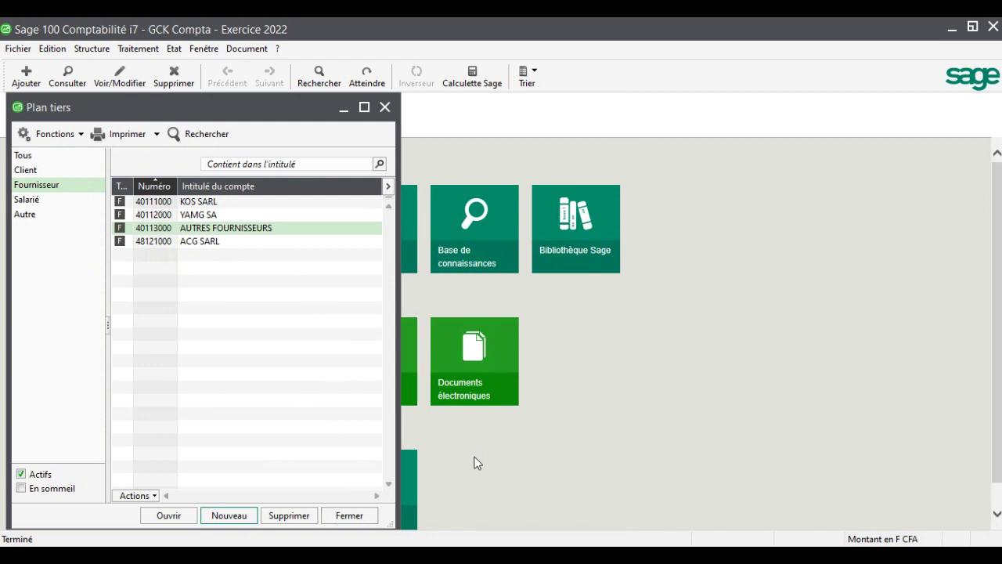
Switch to employee accounts and create 42210000 with the employee's name on collective 42200000
left_click(37, 202)
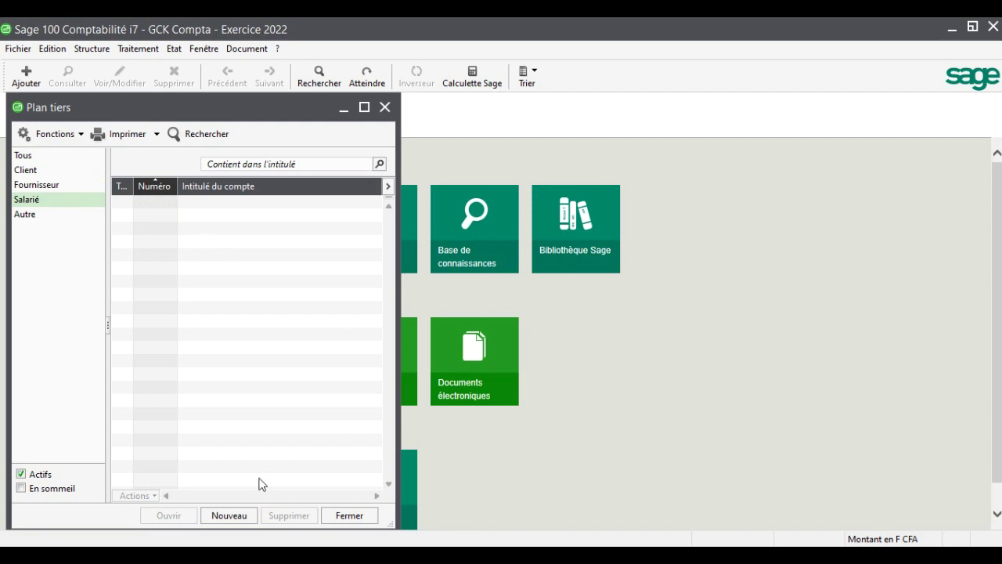
left_click(238, 518)
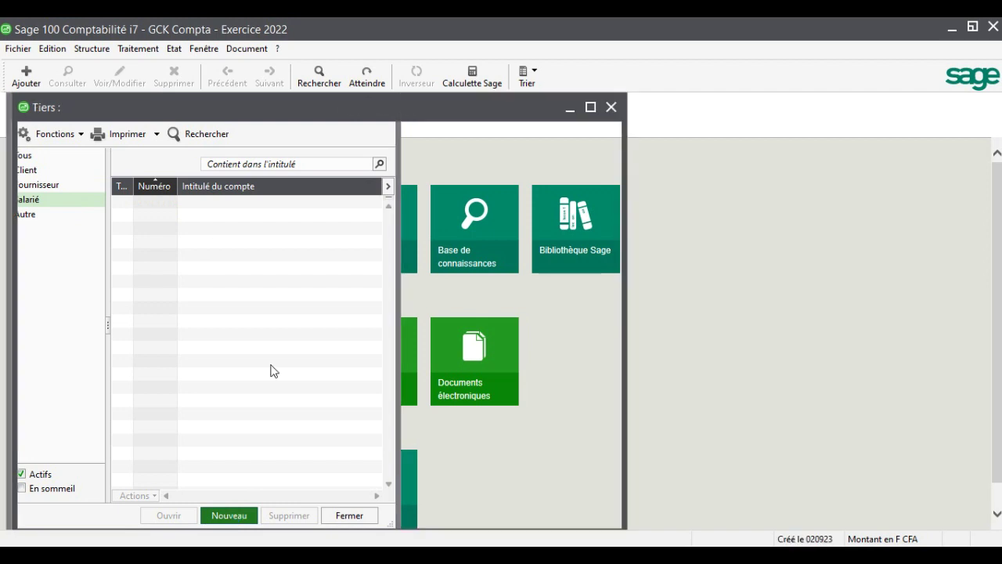
type("4")
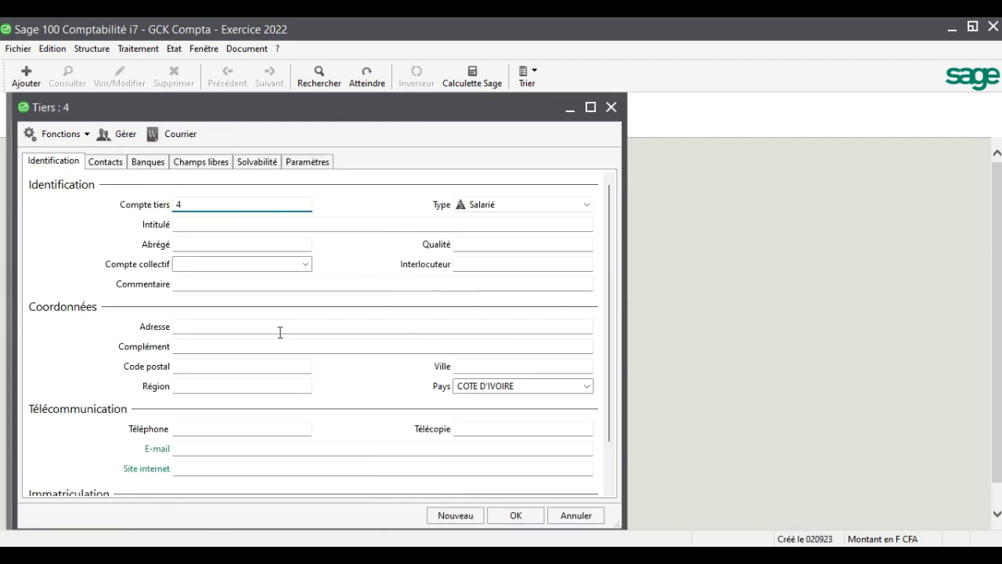
type("2210000")
key("Tab")
key("Tab")
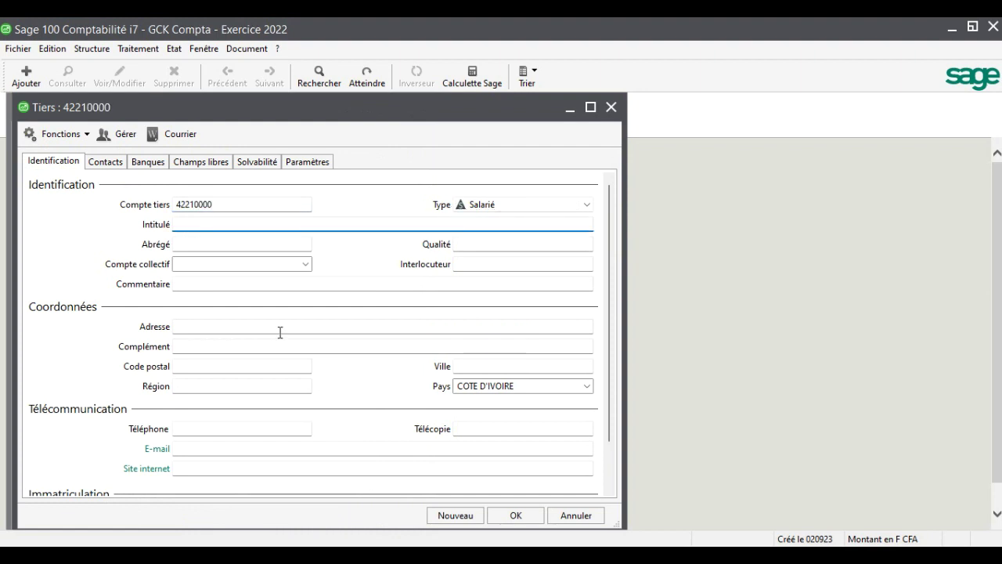
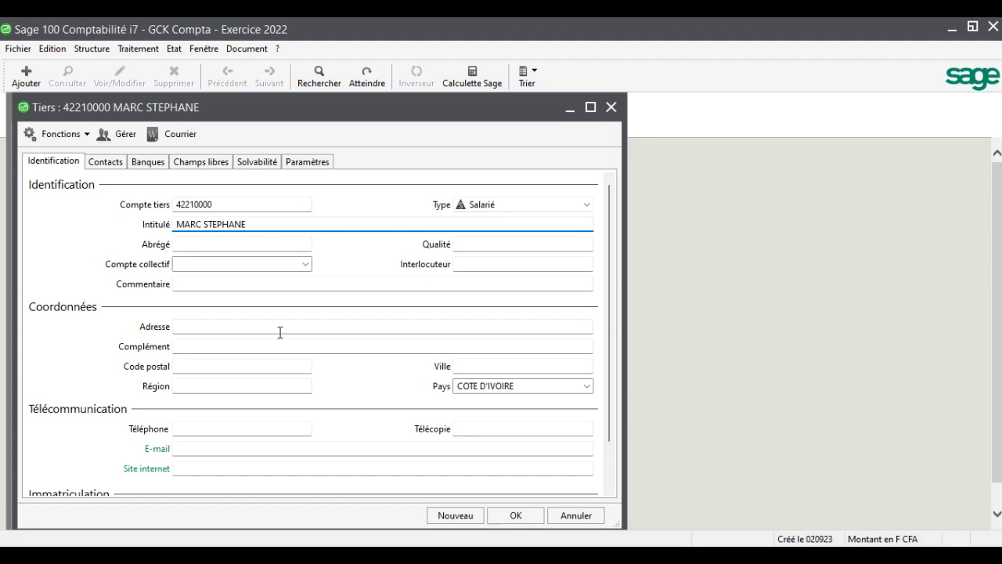
key("Tab")
left_click(305, 265)
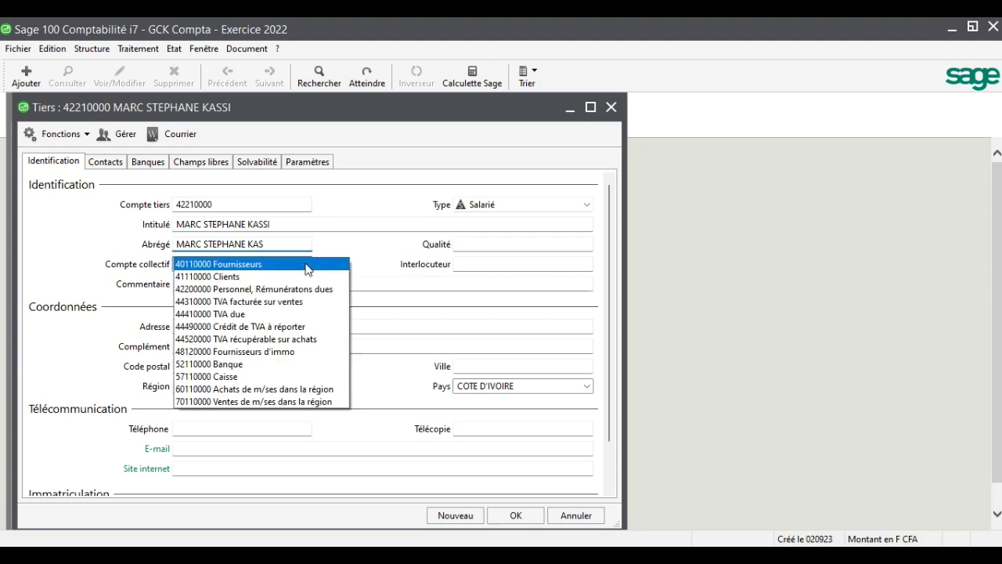
left_click(304, 290)
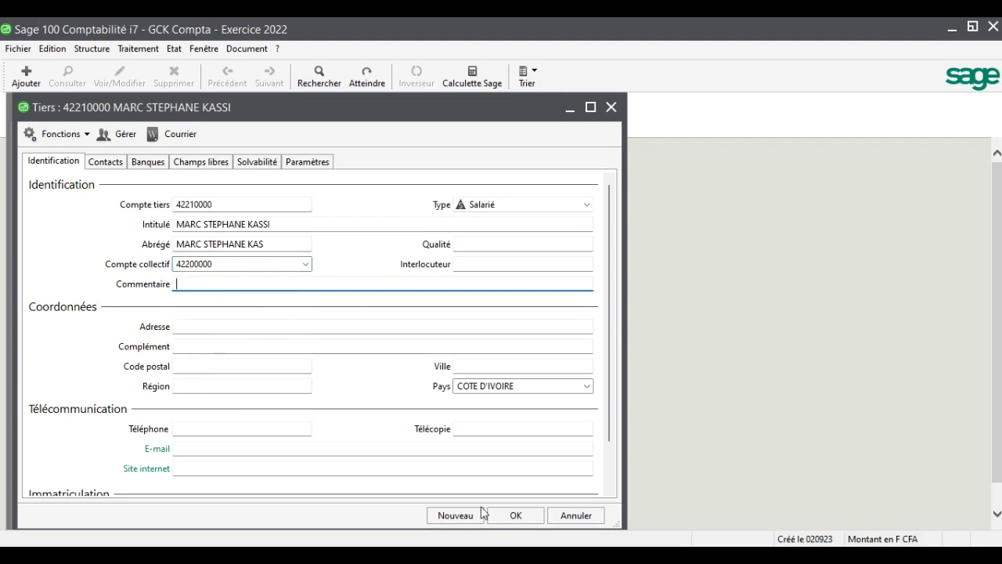
left_click(516, 515)
left_click(234, 517)
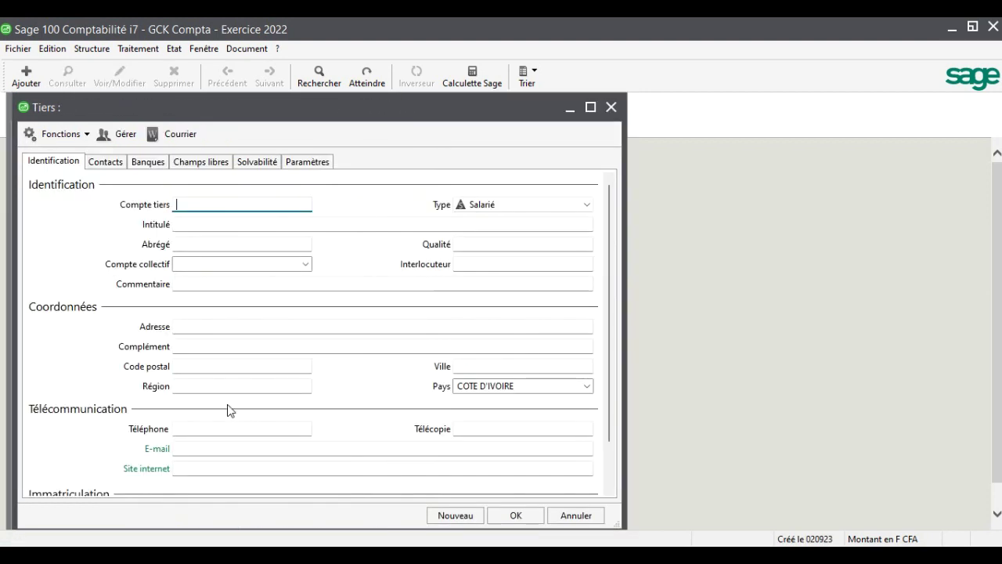
Create employee account 42220000 with the employee's name on collective account 42200000
type("4222")
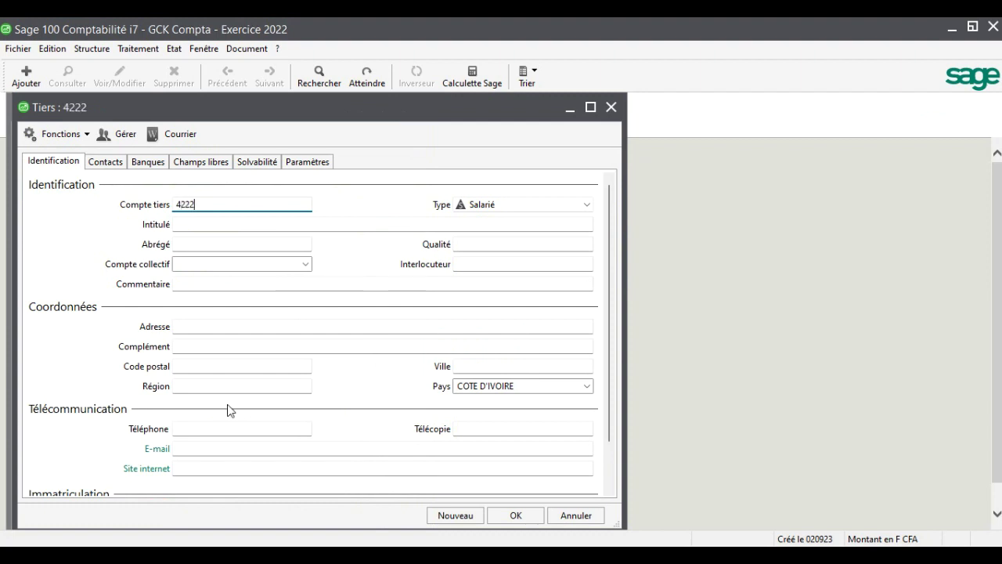
type("0000")
key("Tab")
key("Tab")
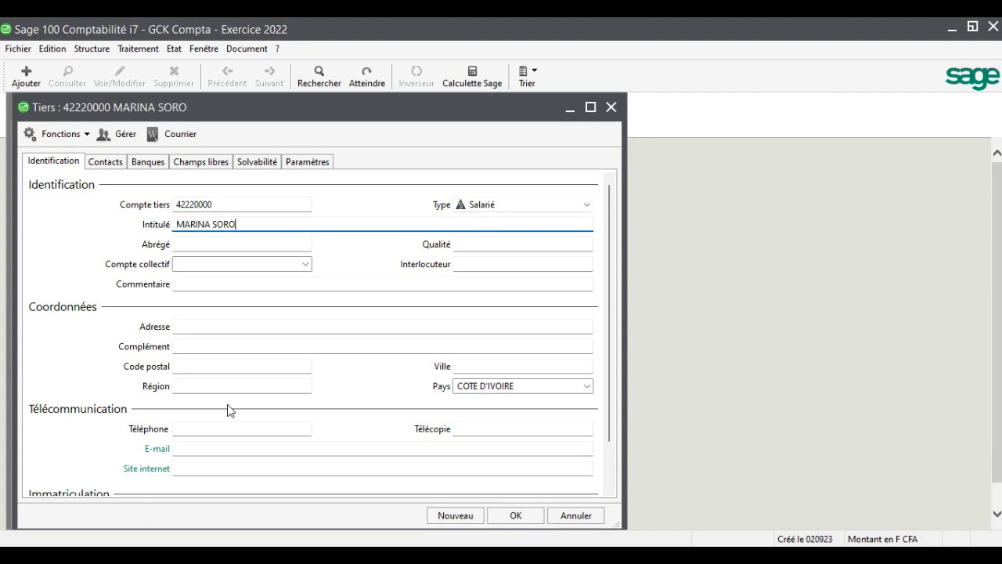
key("Tab")
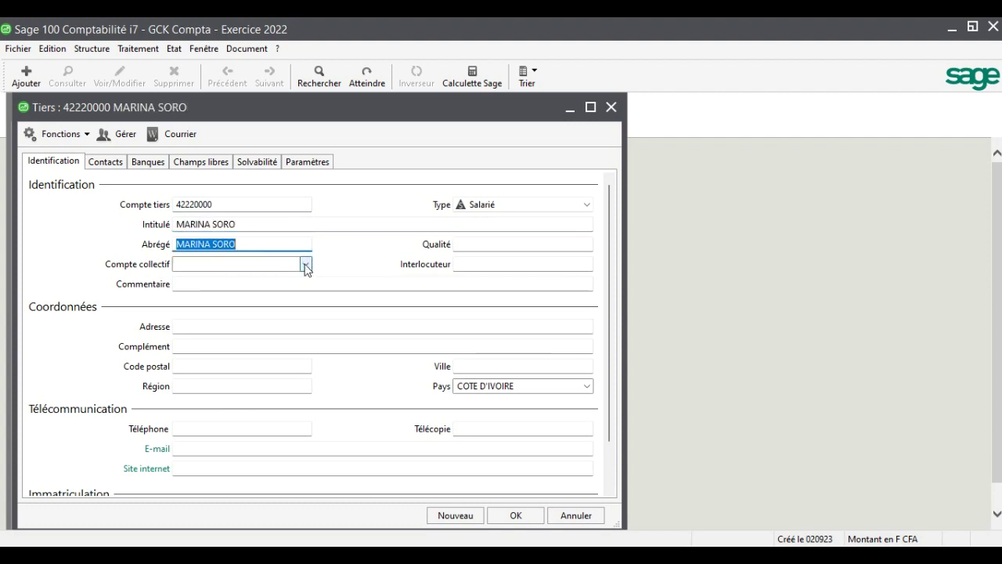
left_click(306, 264)
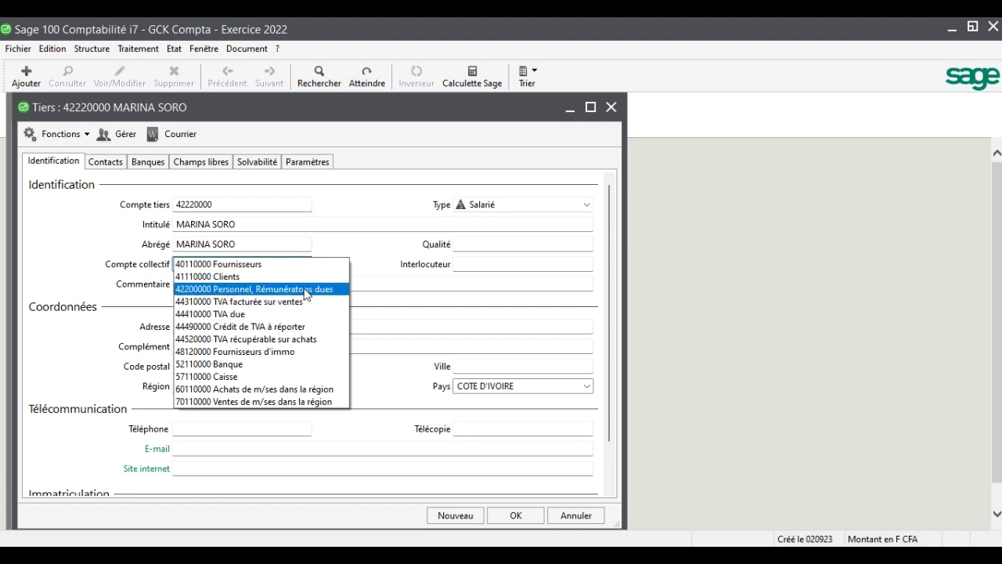
left_click(303, 290)
key("Tab")
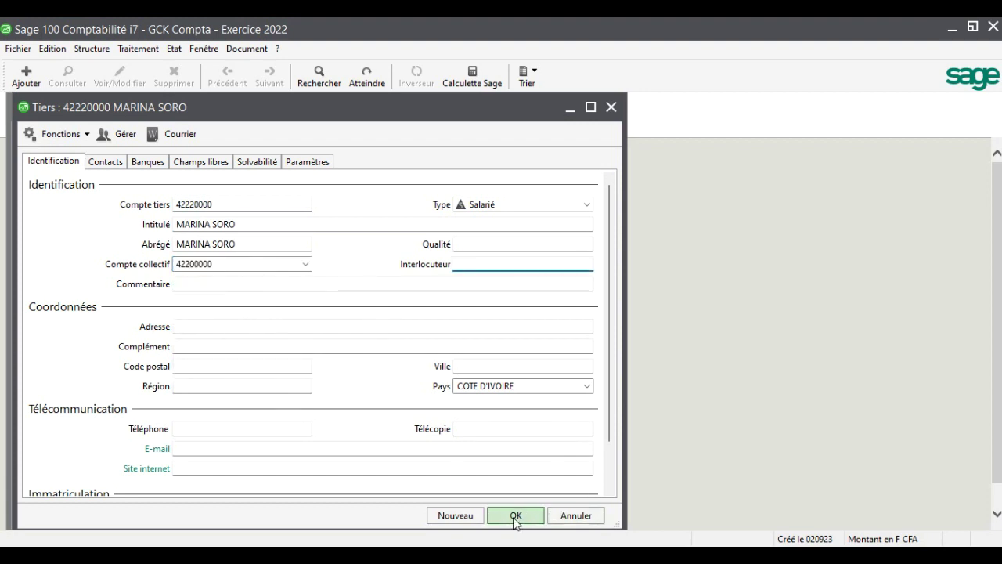
left_click(514, 516)
Create employee account 42230000 with the next employee's name on collective account 42200000
left_click(227, 516)
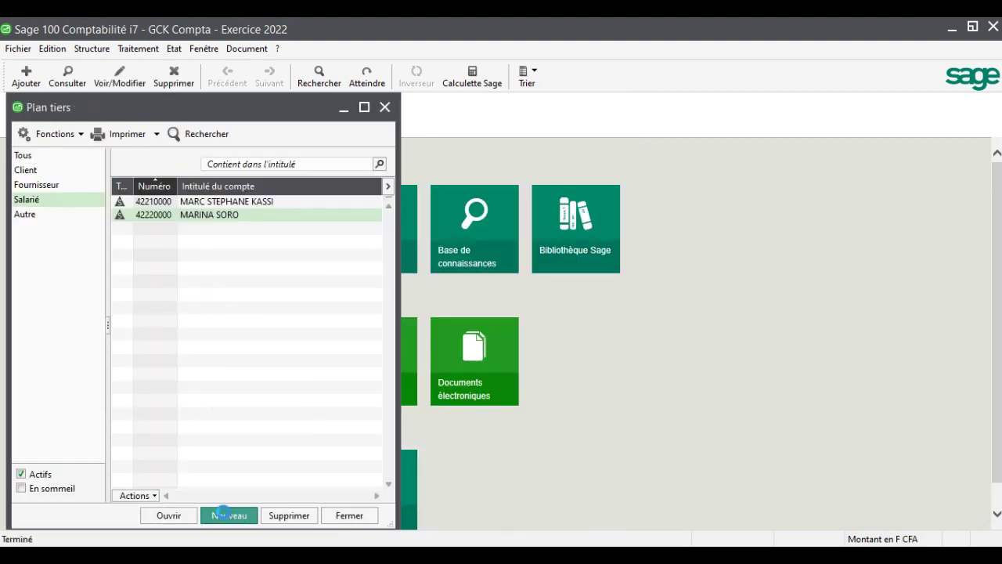
type("42230000")
key("Tab")
key("Tab")
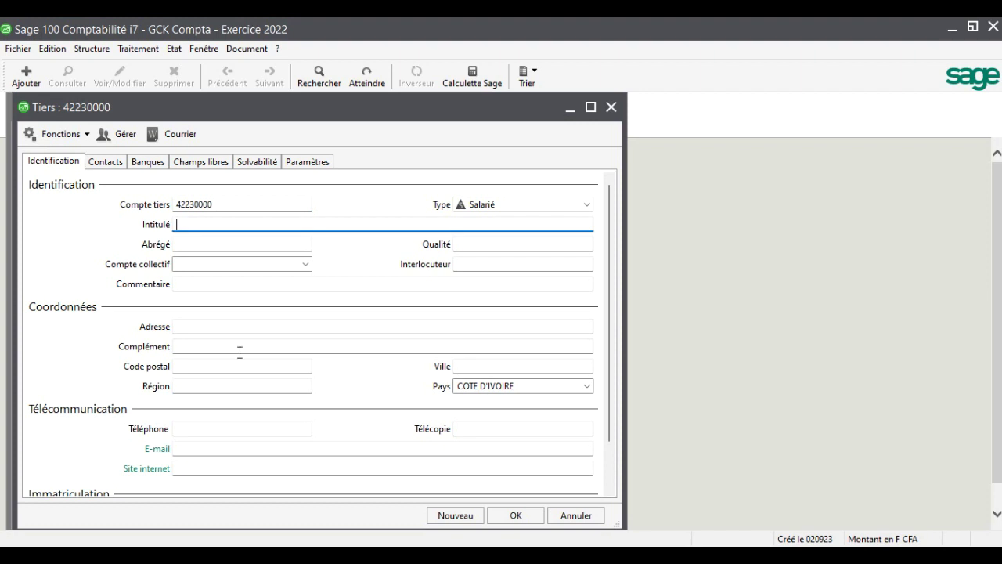
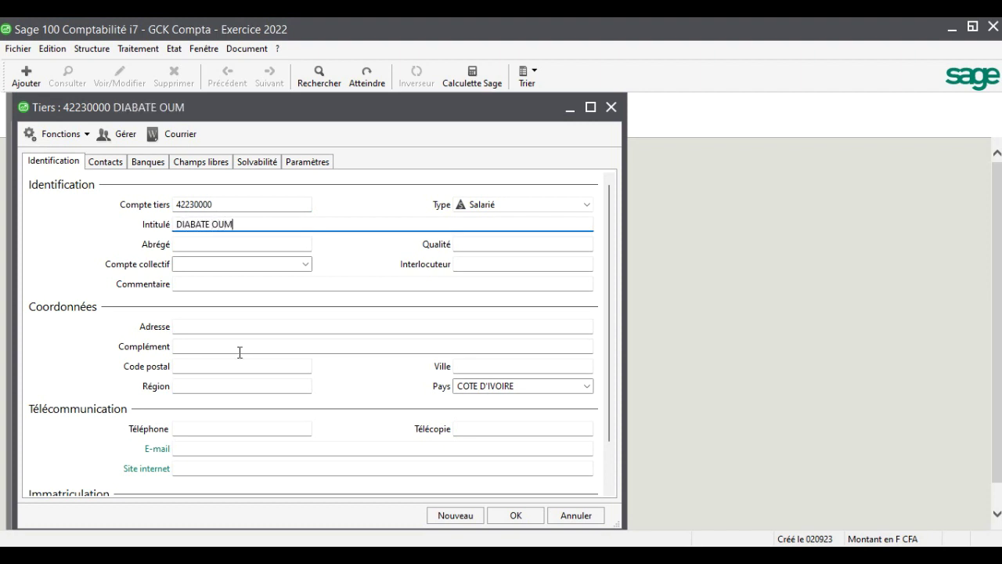
key("Tab")
key("Tab")
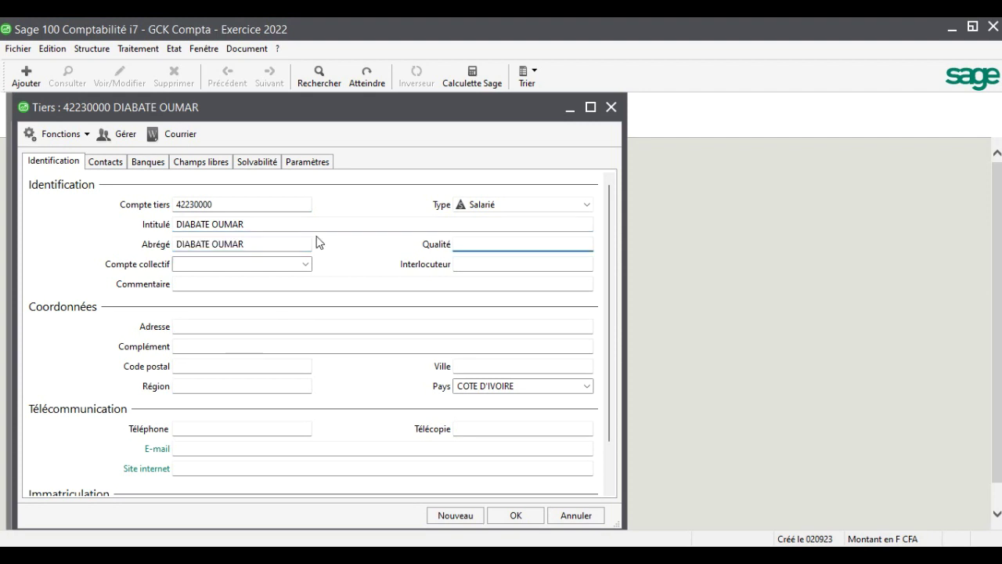
left_click(306, 266)
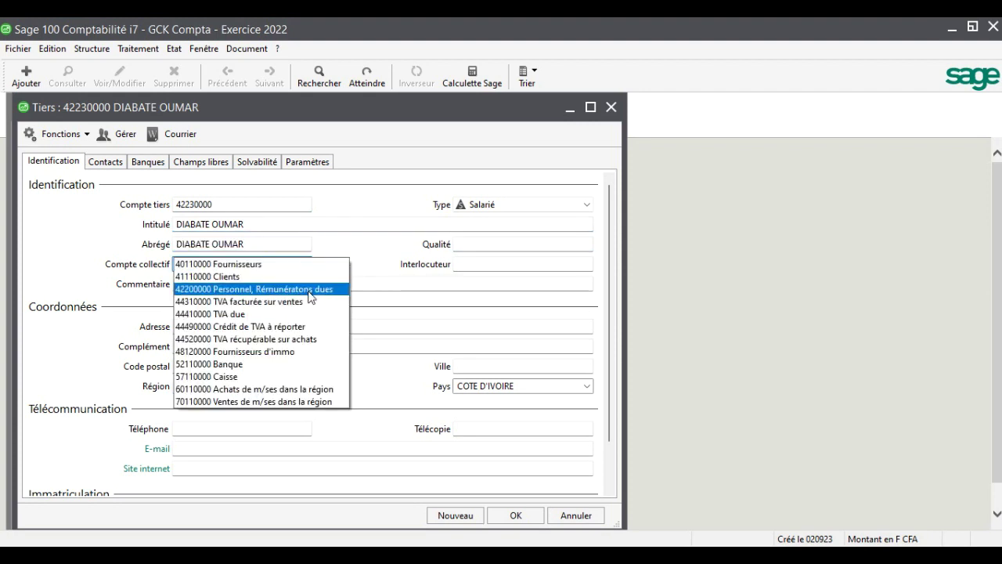
left_click(319, 292)
key("Tab")
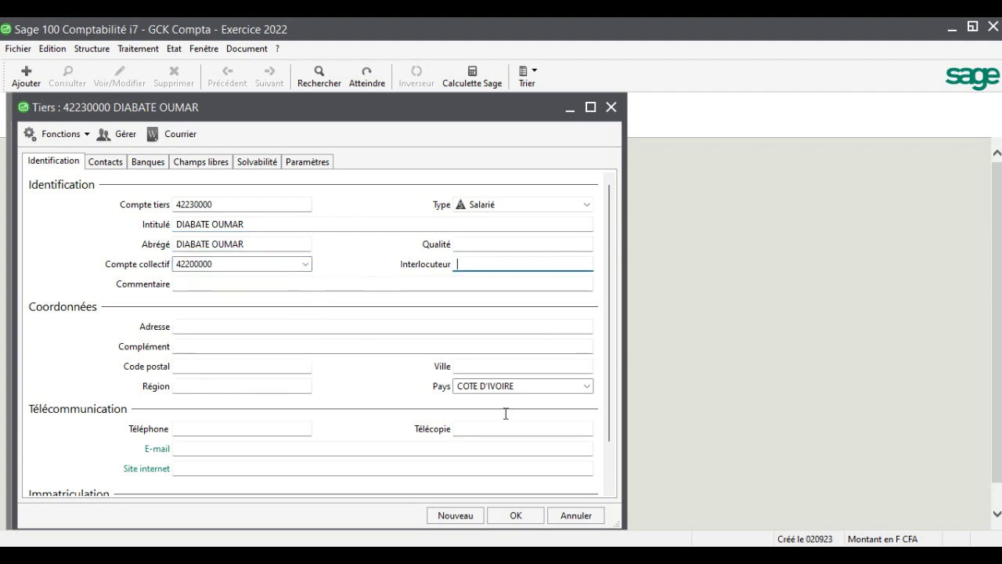
left_click(529, 517)
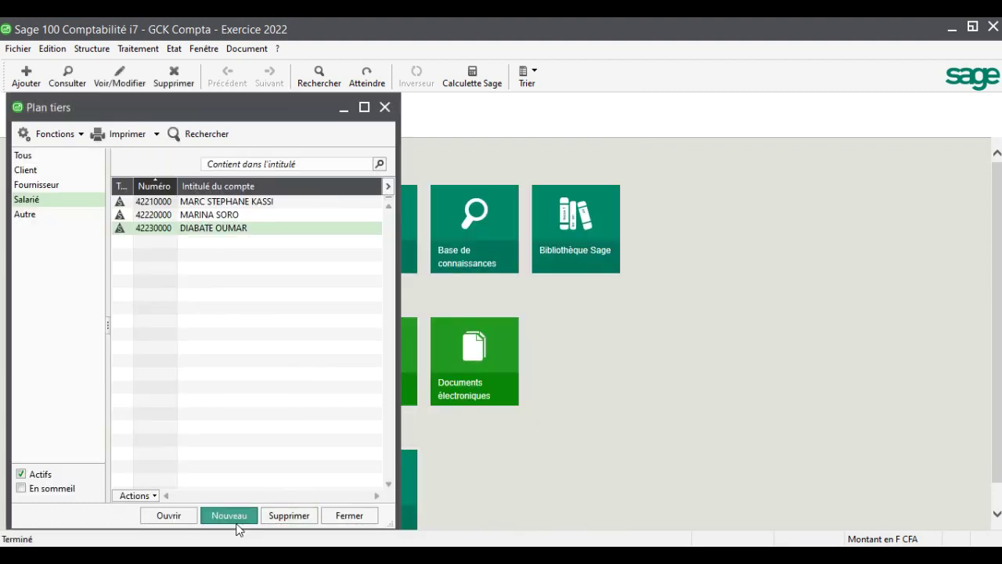
Create employee account 42240000 with the fourth employee's name on collective 42200000
left_click(233, 518)
type("42240000")
key("Tab")
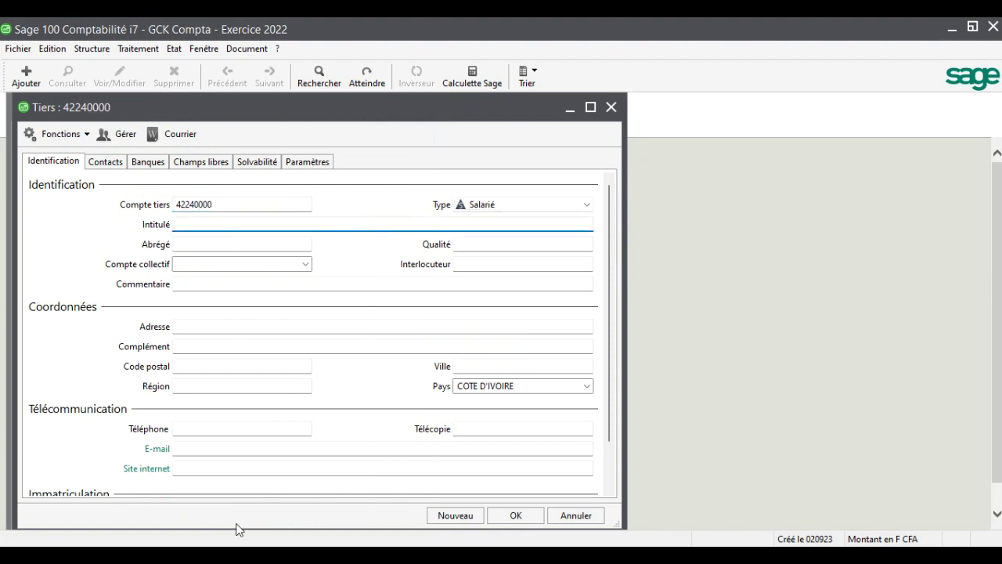
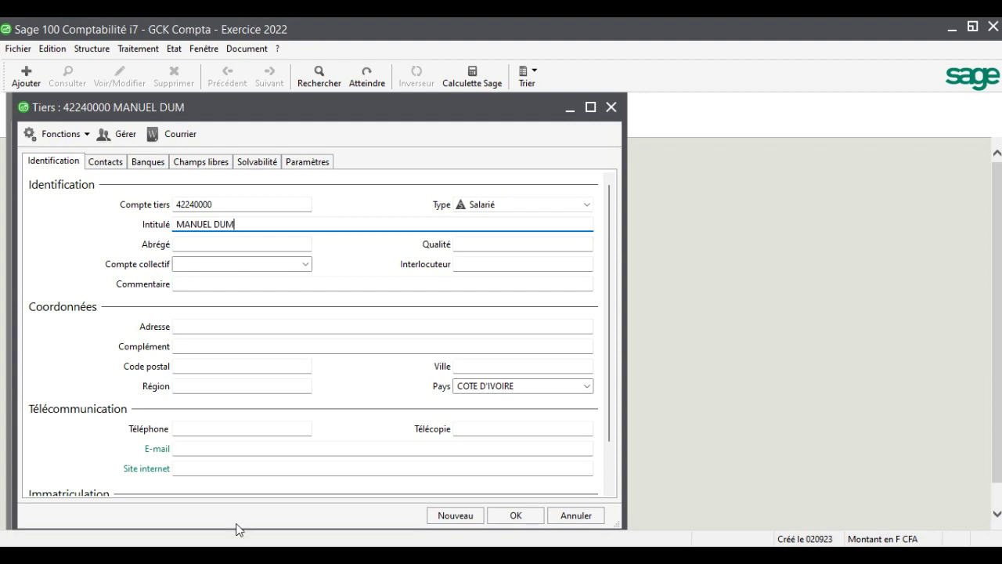
key("Tab")
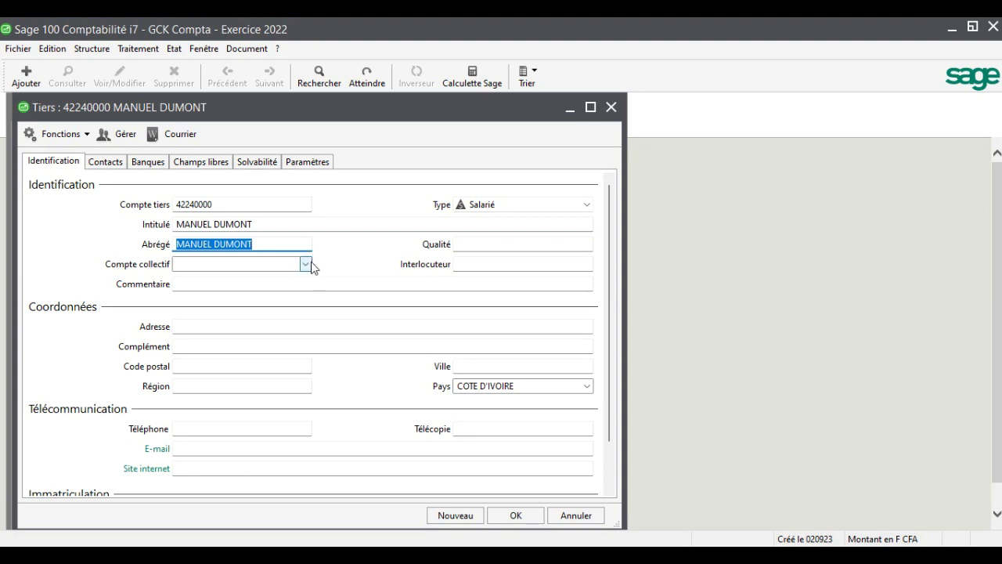
left_click(306, 269)
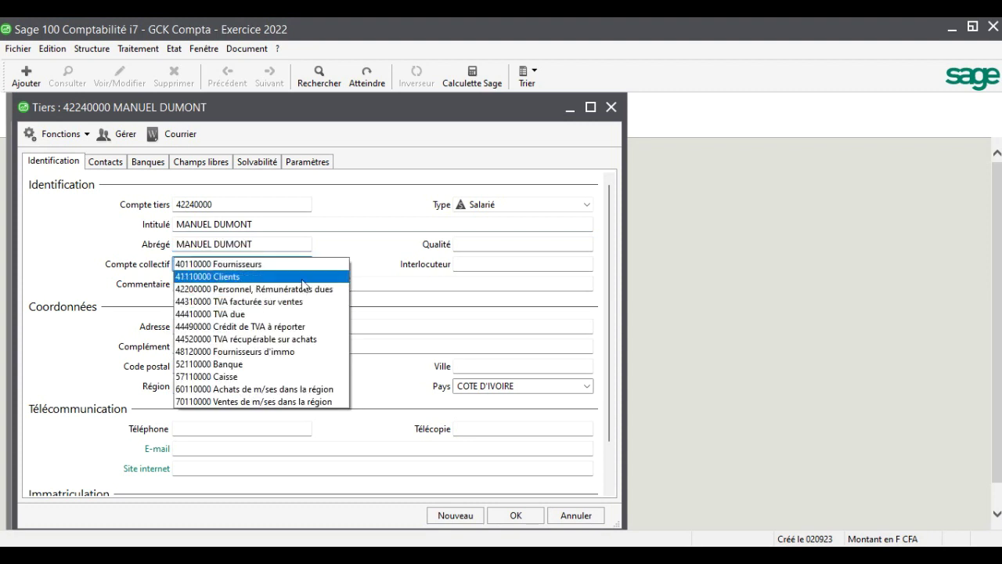
left_click(329, 290)
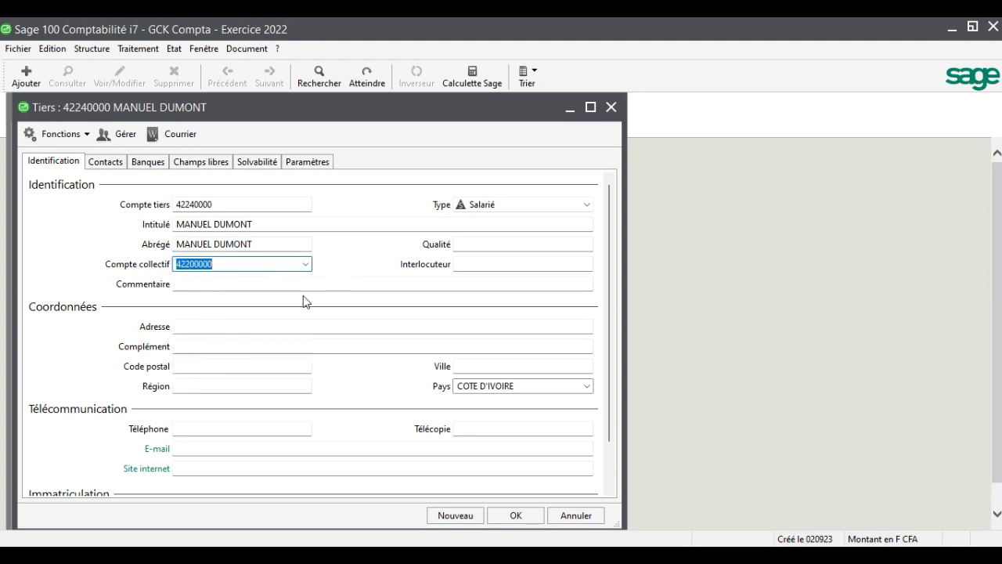
left_click(529, 520)
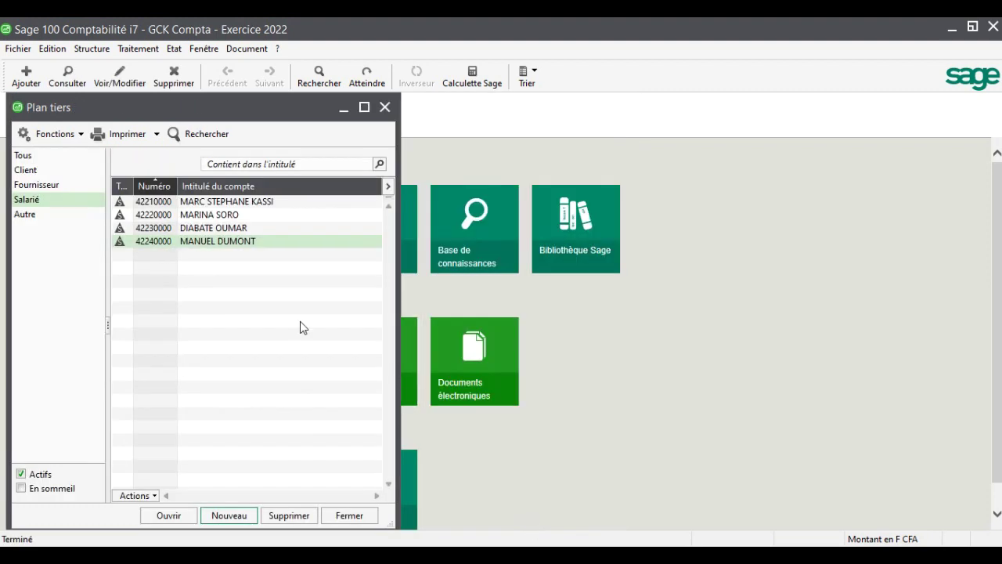
Check the Autre, Salarié, Fournisseur and Client categories, then list all accounts under Tous
left_click(31, 216)
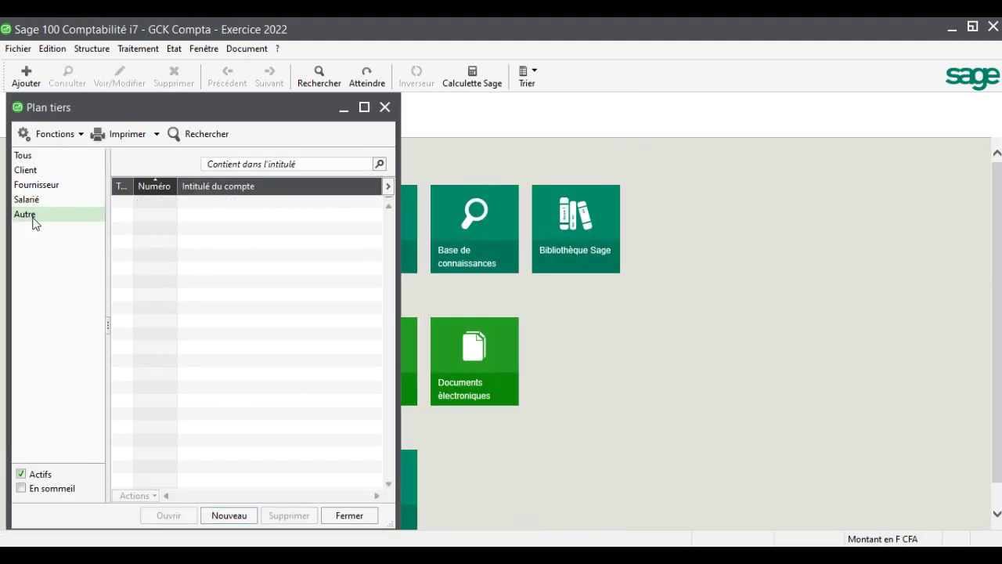
left_click(39, 202)
left_click(39, 187)
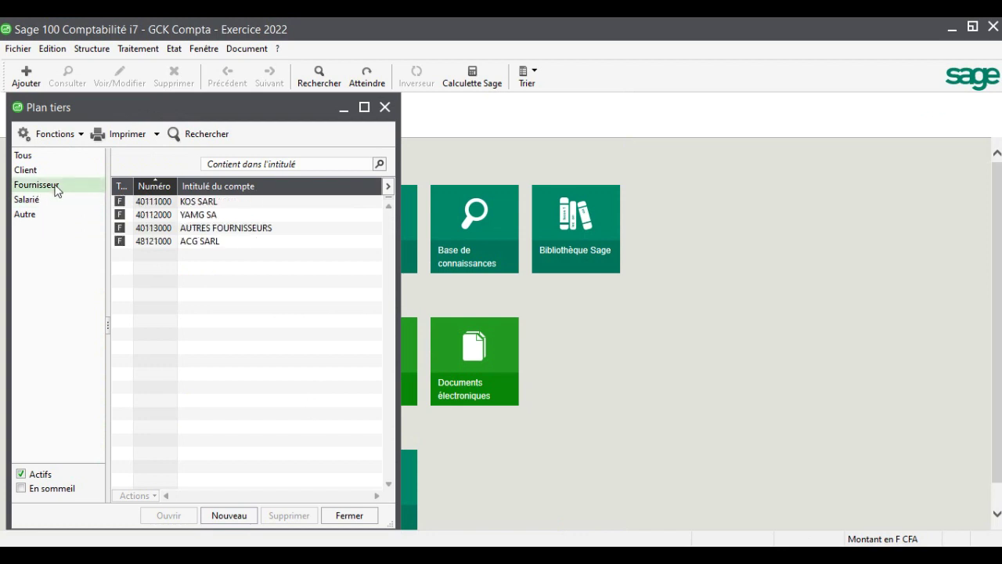
left_click(27, 170)
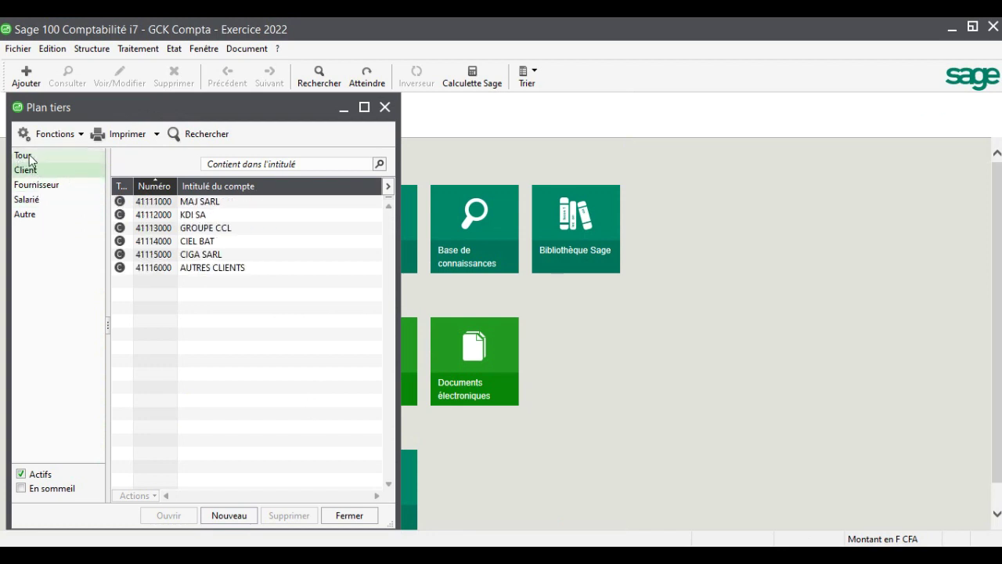
left_click(22, 155)
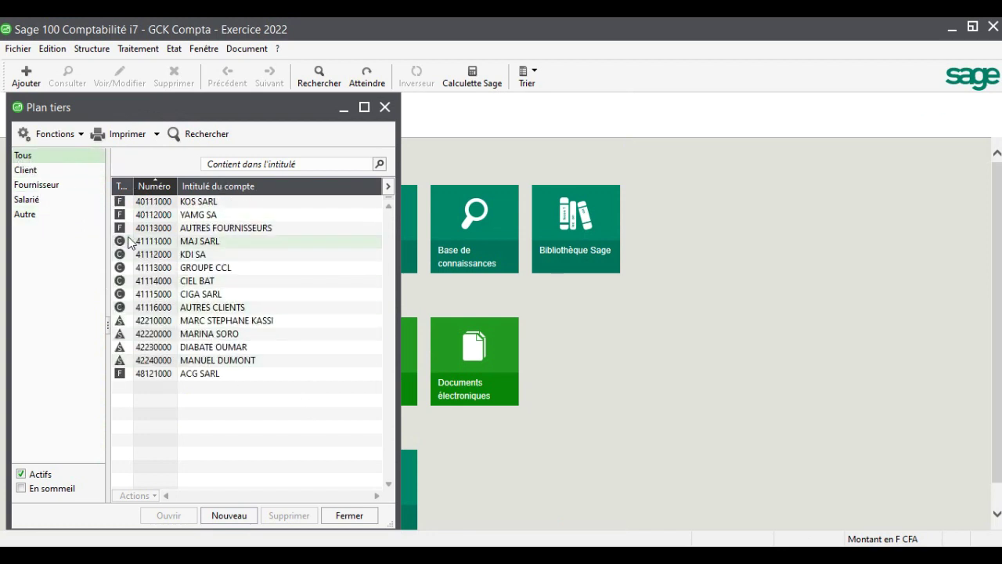